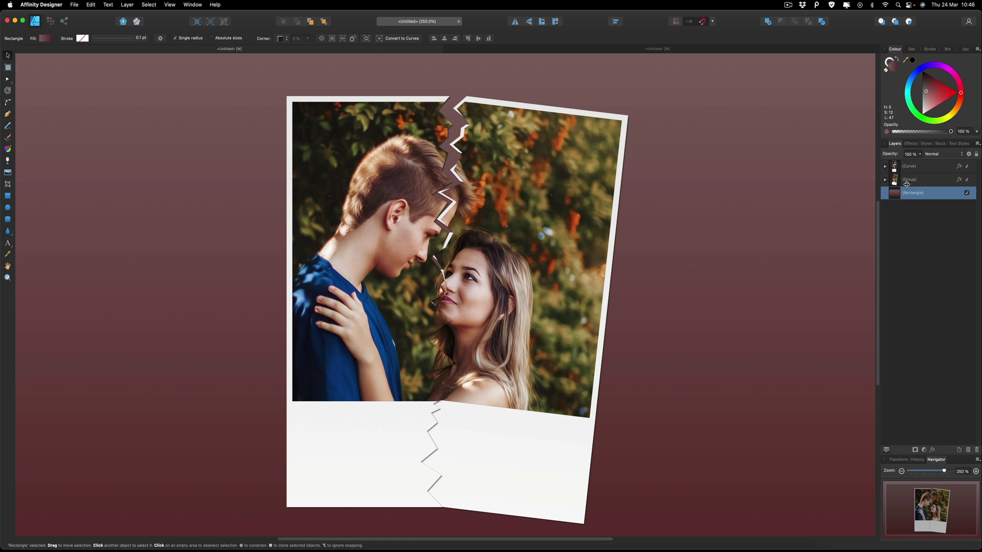
Nudge the right torn-photo half slightly lower, then switch to the maroon gradient document.
left_click(908, 180)
left_click_drag(512, 174, 532, 175)
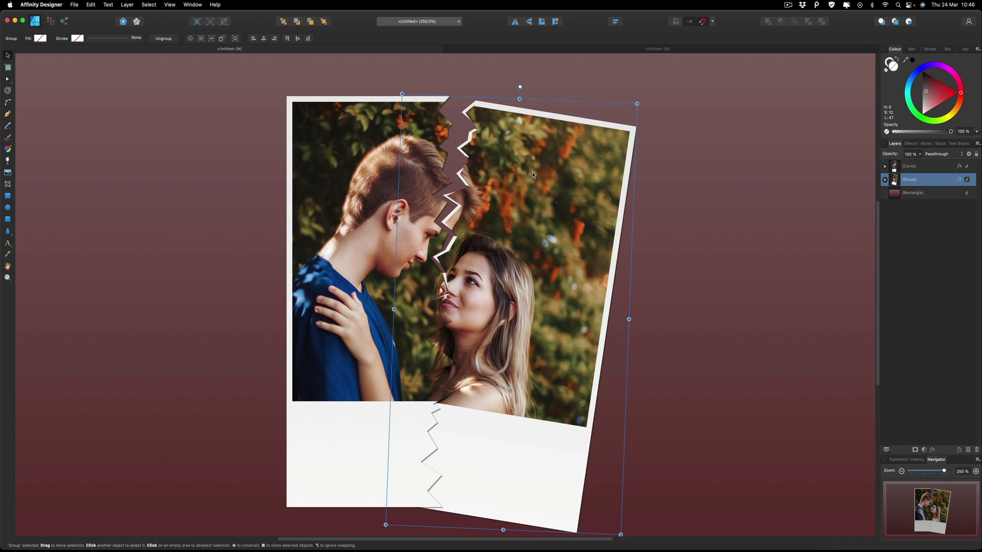
left_click_drag(532, 175, 532, 175)
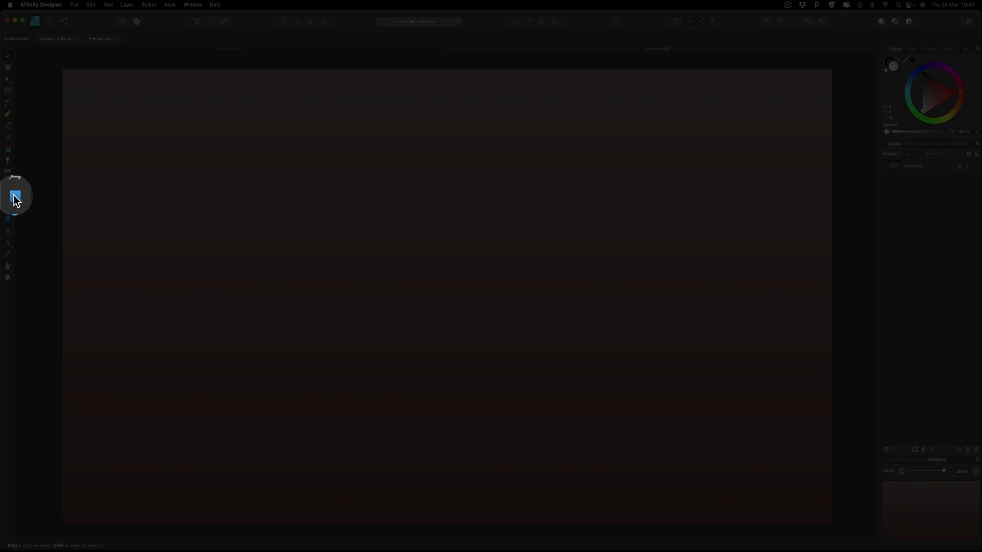
Draw a tall light grey rectangle as the polaroid card and centre it on the background.
left_click(8, 196)
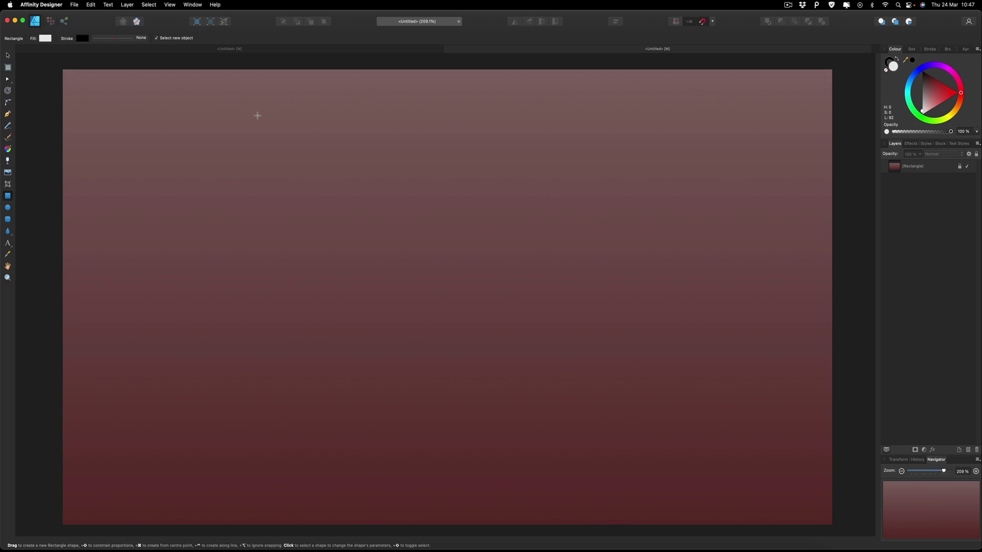
left_click_drag(257, 115, 565, 490)
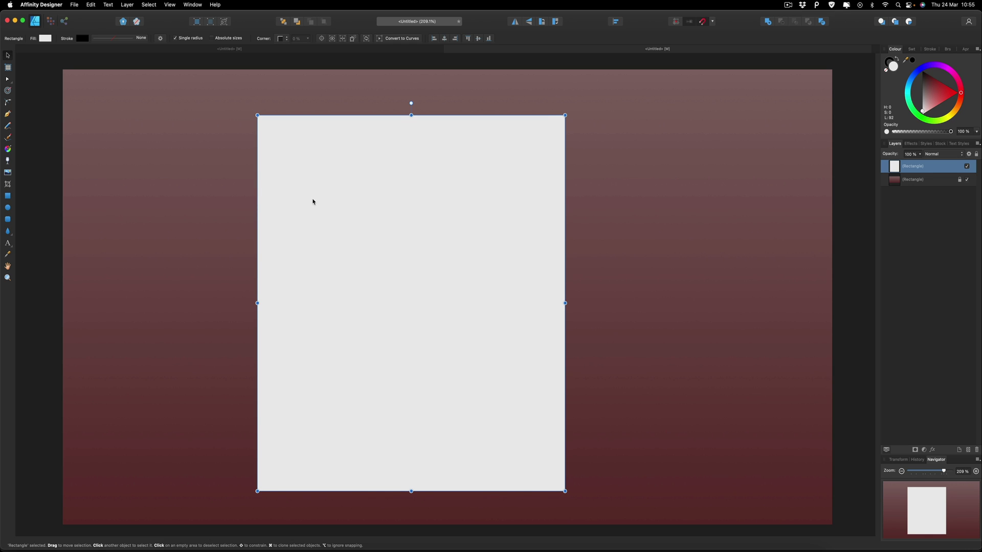
left_click_drag(307, 210, 343, 204)
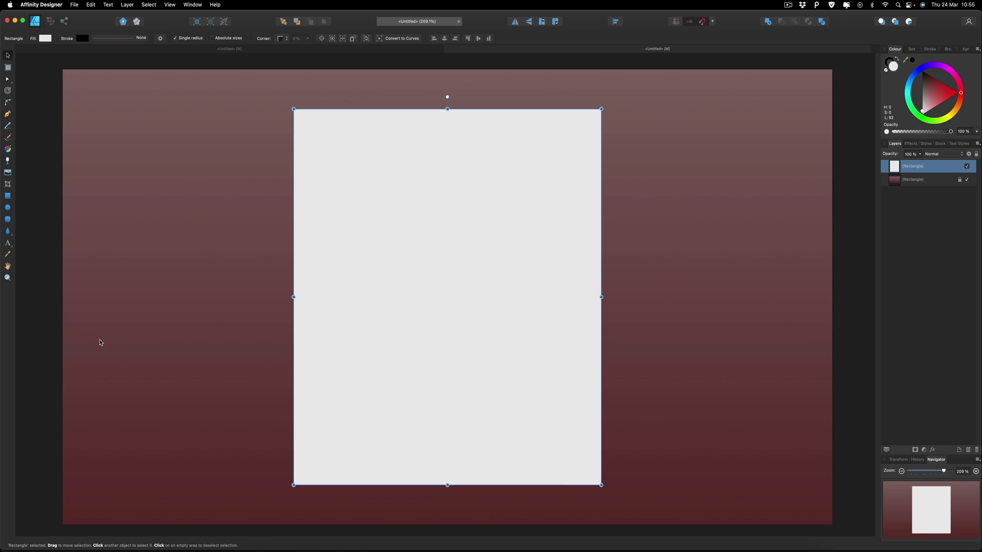
Fill the card with a top-to-bottom linear gradient from white to near-white light grey.
left_click(7, 150)
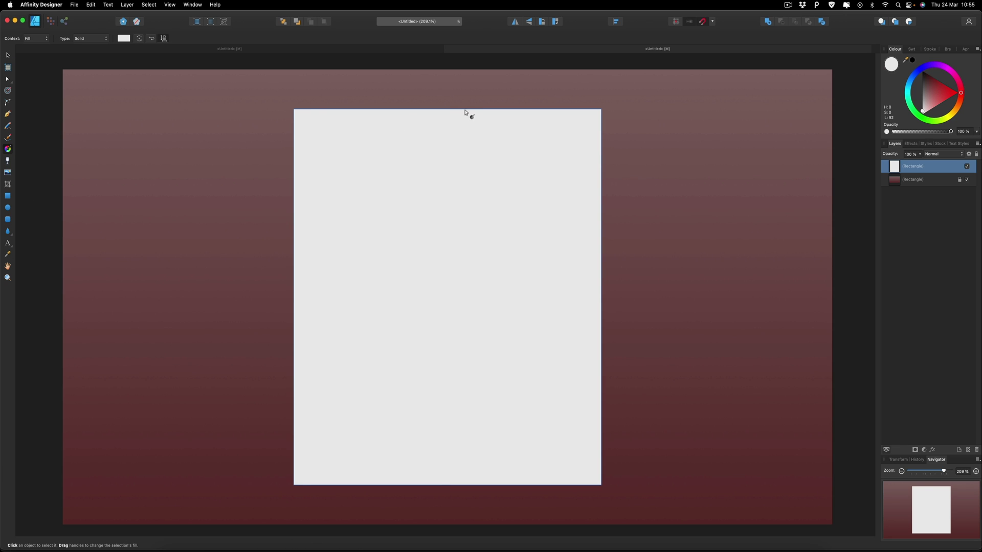
left_click_drag(448, 109, 444, 486)
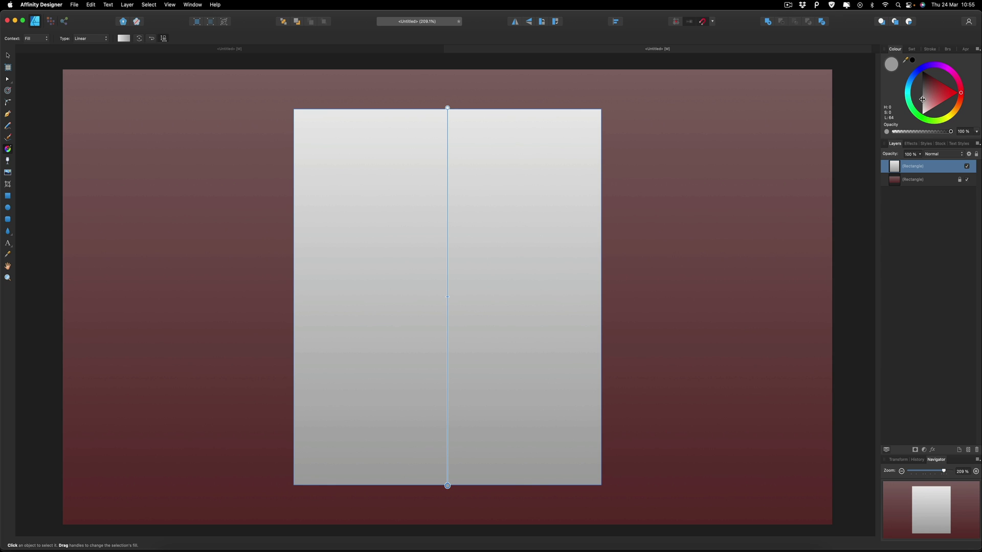
left_click_drag(922, 101, 921, 109)
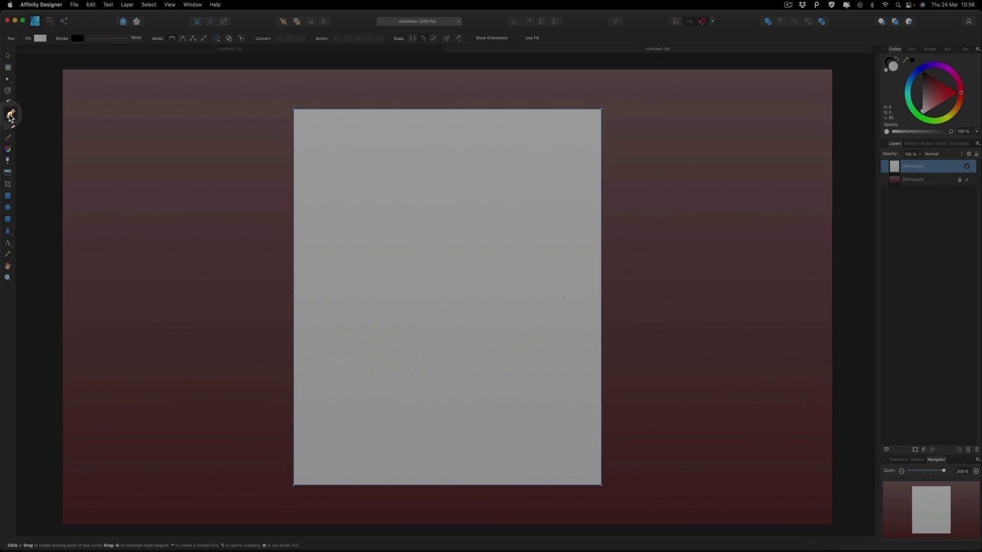
Start a sharp-cornered Pen zigzag above the card's top edge, running down its upper half.
left_click(8, 114)
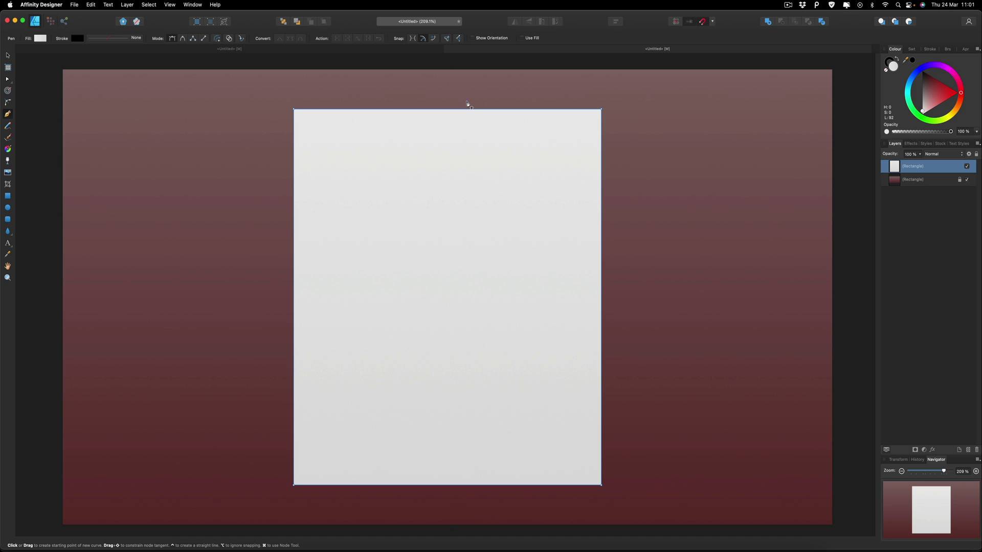
left_click(467, 100)
left_click(438, 116)
left_click(457, 123)
left_click(439, 134)
left_click(462, 144)
left_click(437, 153)
left_click(459, 167)
left_click(439, 174)
left_click(458, 185)
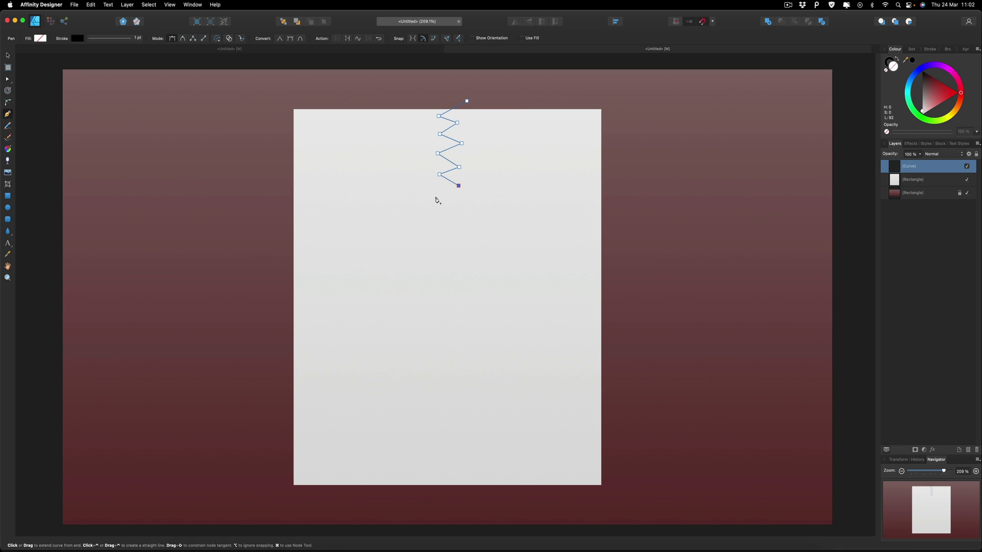
left_click(428, 200)
left_click(447, 210)
left_click(432, 221)
left_click_drag(432, 221, 430, 231)
left_click(432, 221)
Continue the zigzag down the lower half, ending just below the card's bottom edge.
left_click(455, 249)
left_click(431, 261)
left_click(447, 275)
left_click(427, 297)
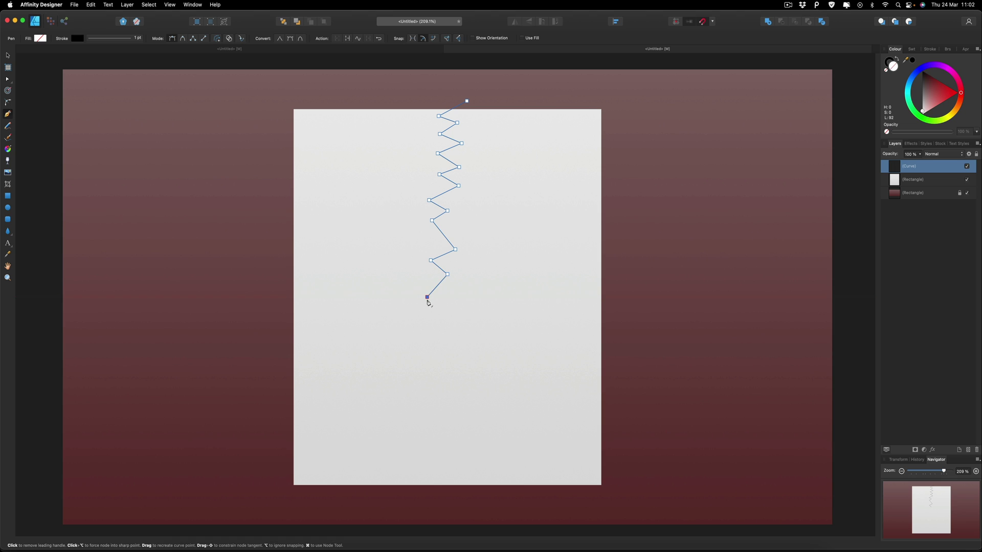
left_click(451, 315)
left_click(426, 329)
left_click(446, 345)
left_click(429, 359)
left_click(457, 372)
left_click(423, 387)
left_click(439, 411)
left_click(418, 415)
left_click(440, 428)
left_click(423, 440)
left_click(448, 454)
left_click(424, 473)
left_click(443, 480)
left_click(424, 495)
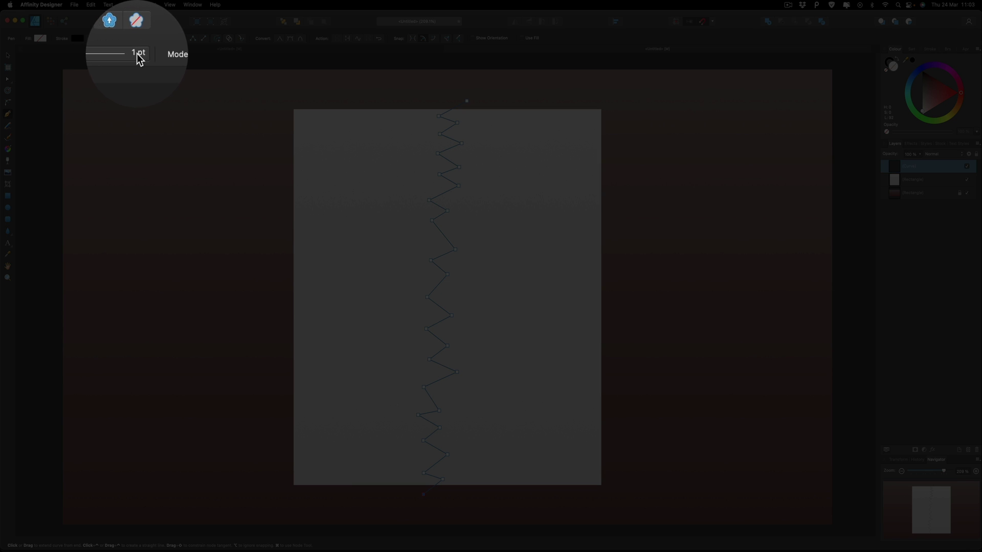
Set the zigzag's stroke width to 0.1 pt and expand the stroke into a filled shape.
left_click(137, 38)
left_click_drag(149, 65, 139, 65)
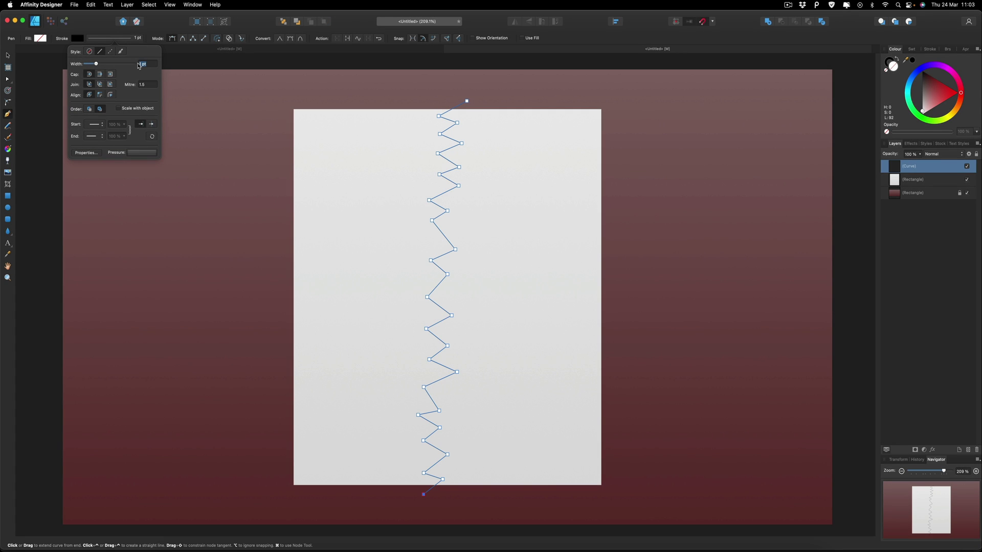
type("0.1")
key("Return")
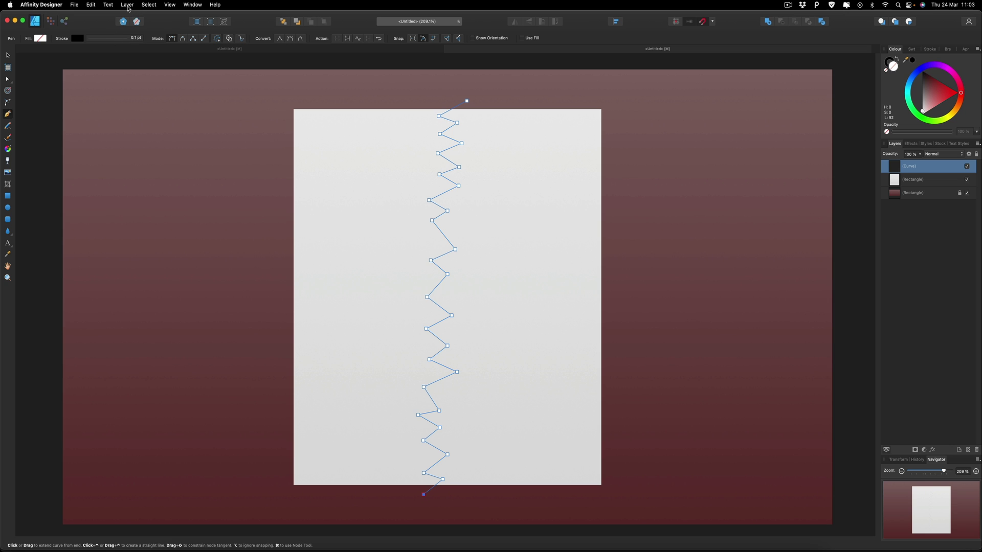
left_click(126, 5)
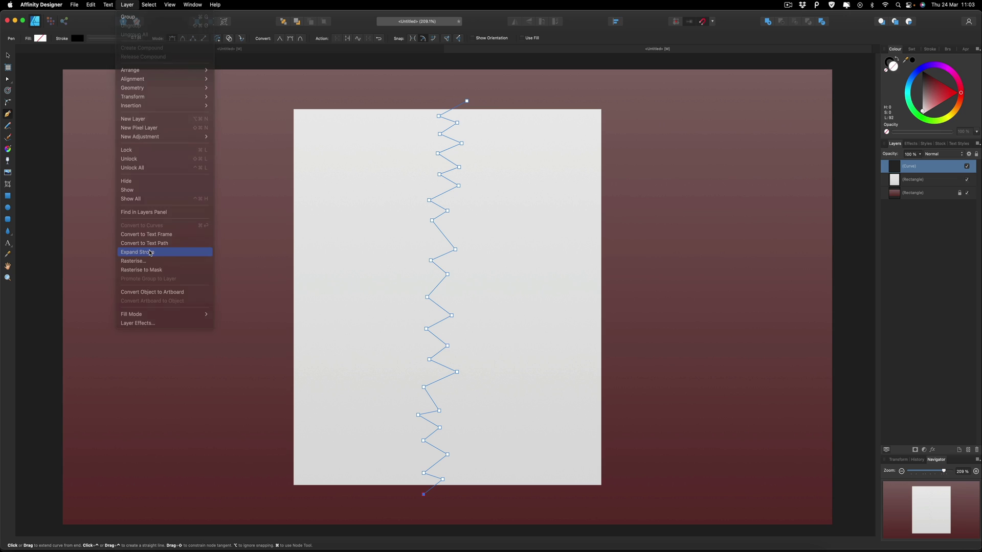
left_click(150, 252)
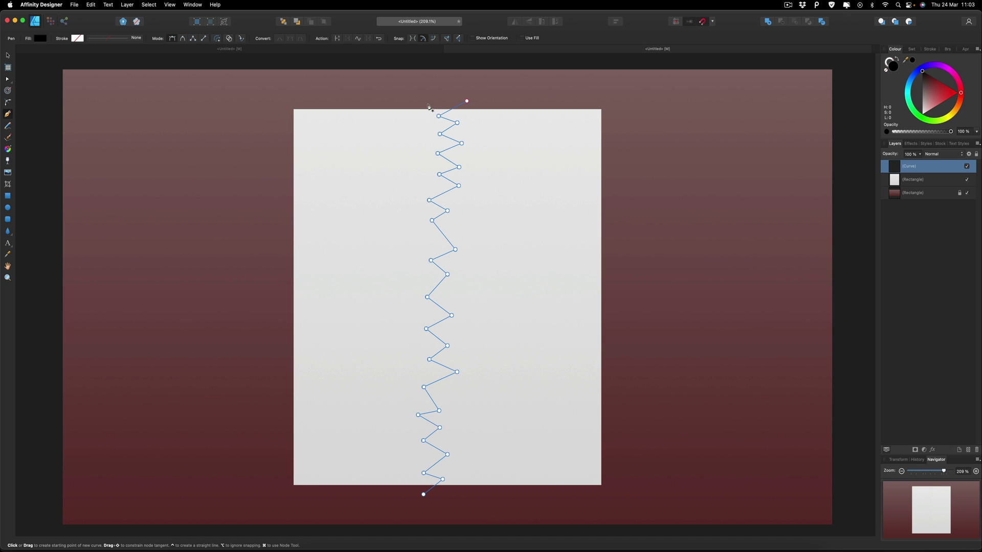
Select the zigzag shape together with the card rectangle and Divide them.
left_click(7, 56)
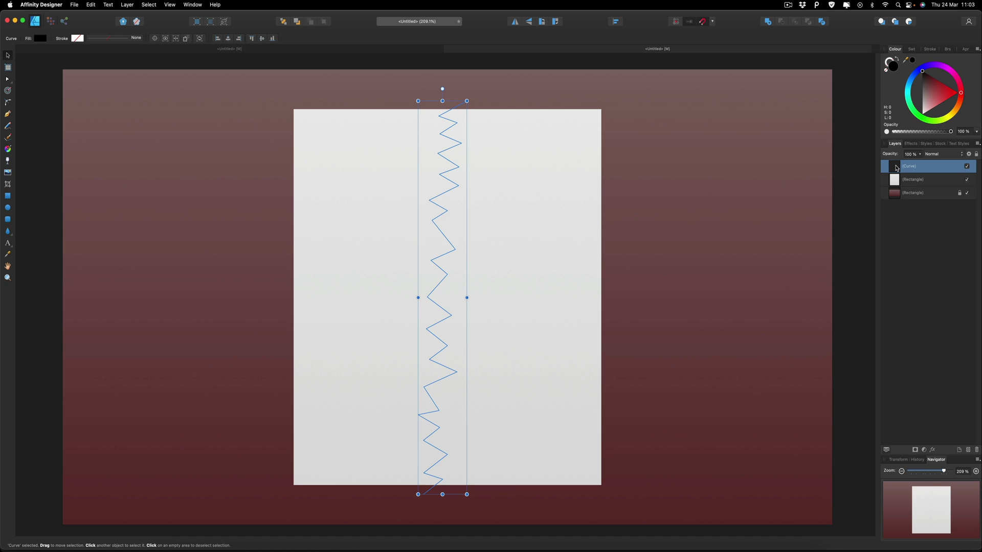
left_click(913, 182)
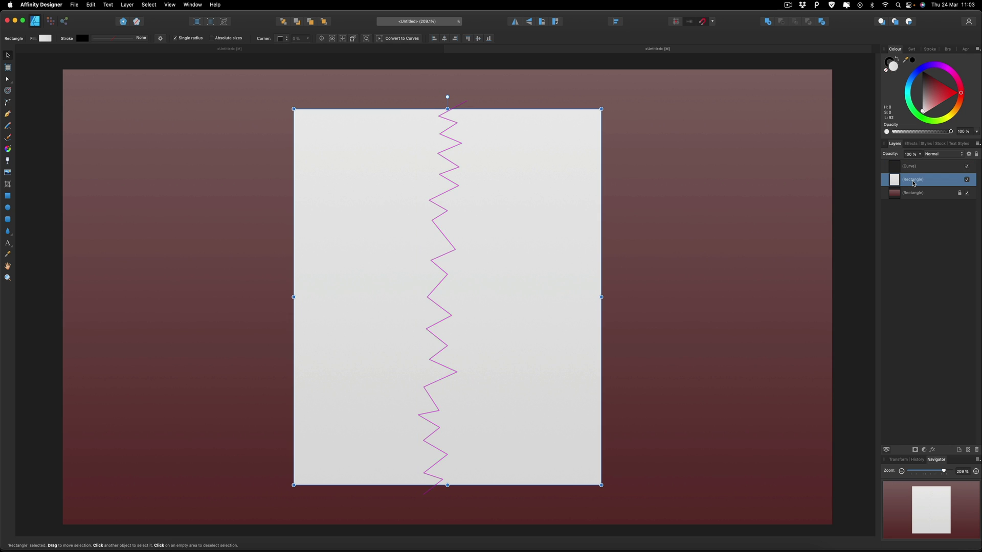
left_click(914, 168)
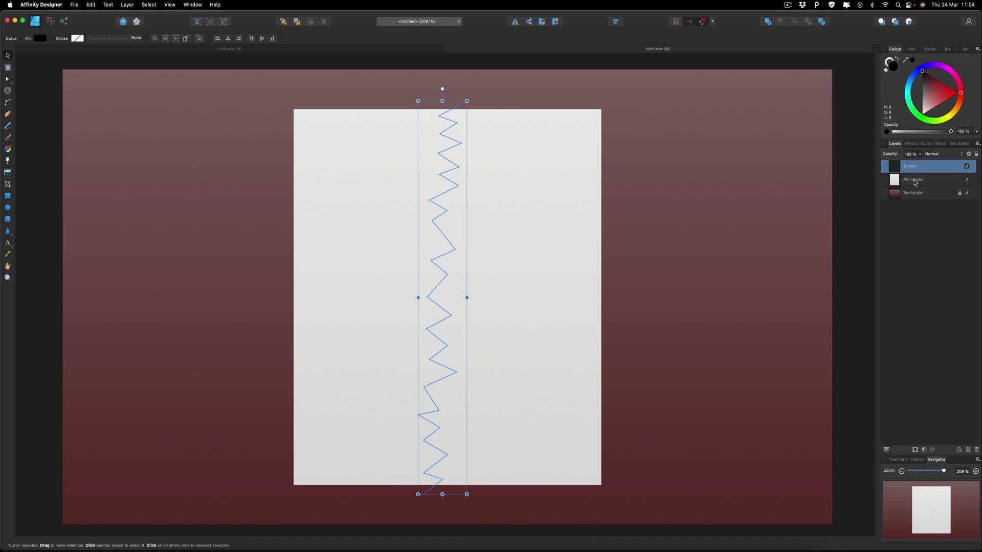
left_click(915, 180, "shift")
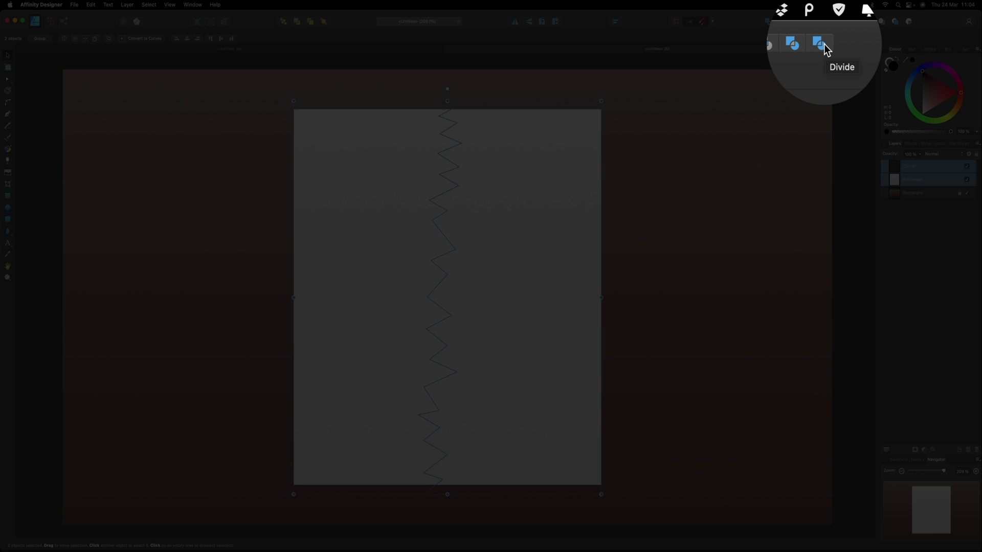
left_click(823, 24)
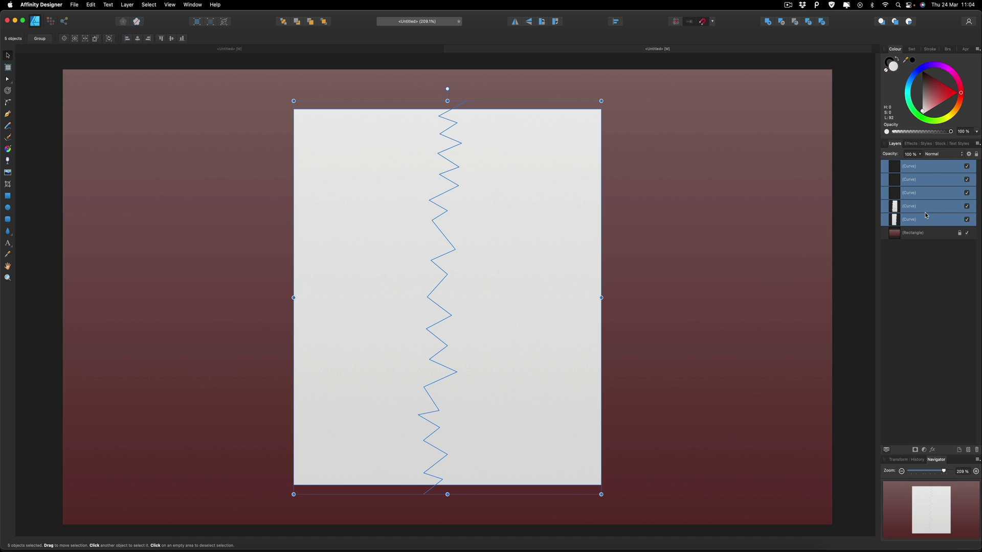
Combine the three right-side fragments into one curve, leaving separate left and right halves.
left_click(909, 171)
left_click(910, 179)
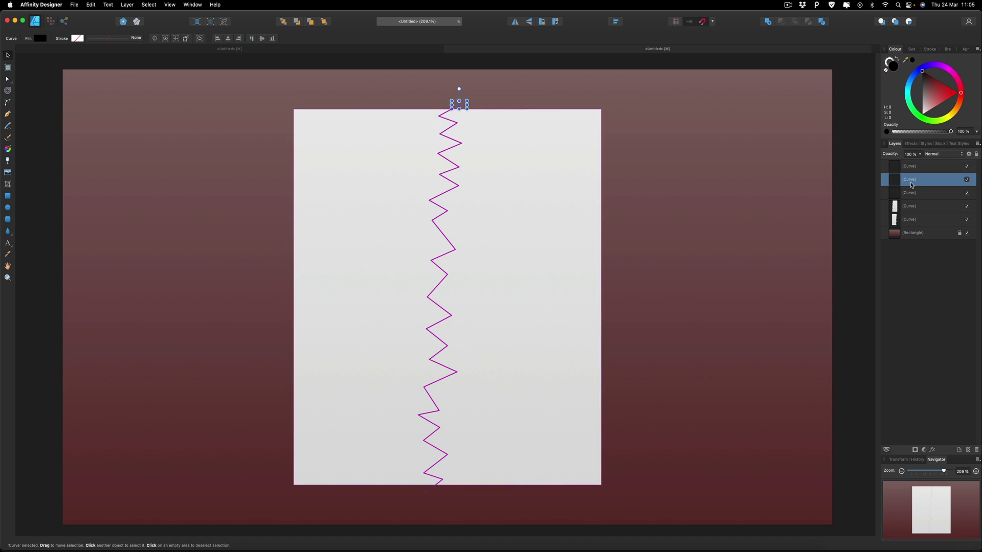
left_click(911, 192)
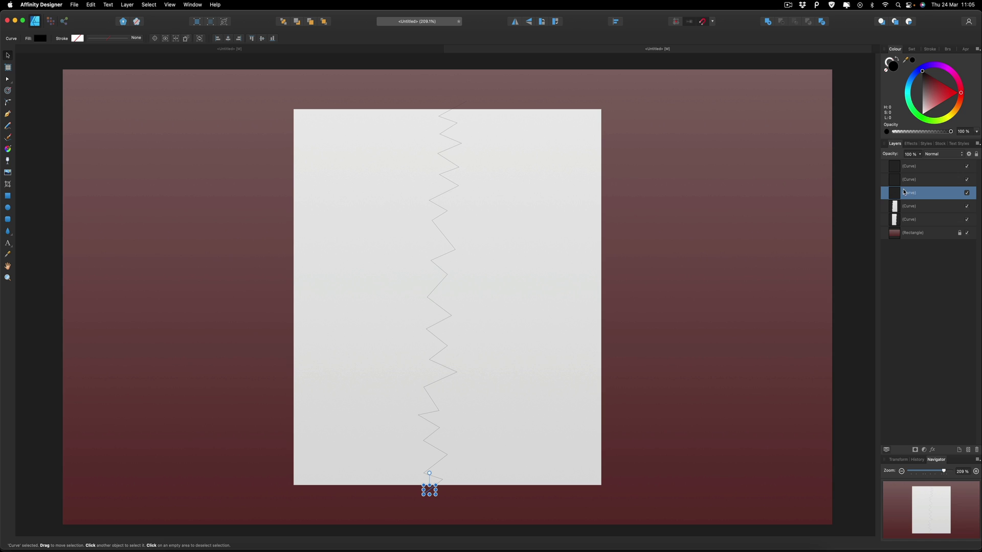
left_click(912, 180, "shift")
left_click(912, 170, "shift")
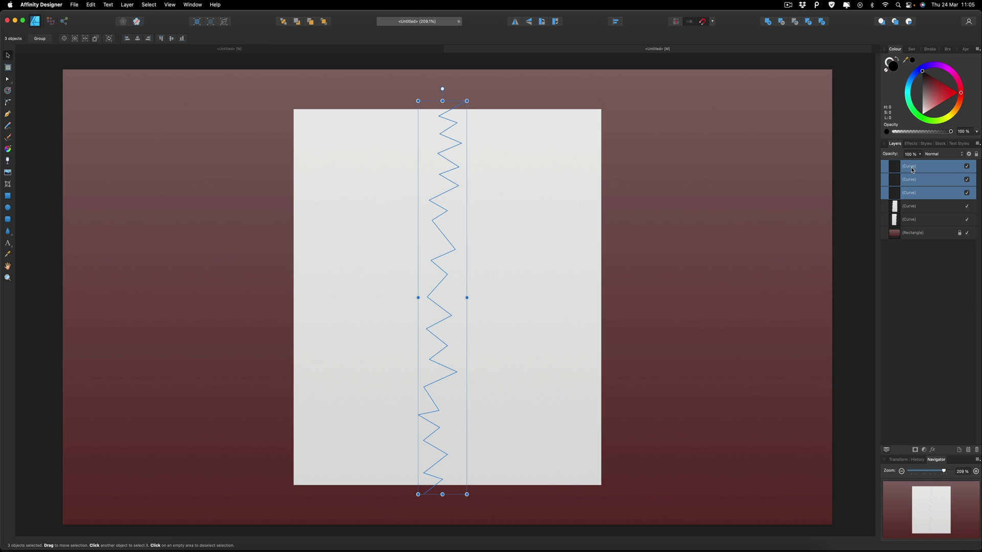
key("super+k")
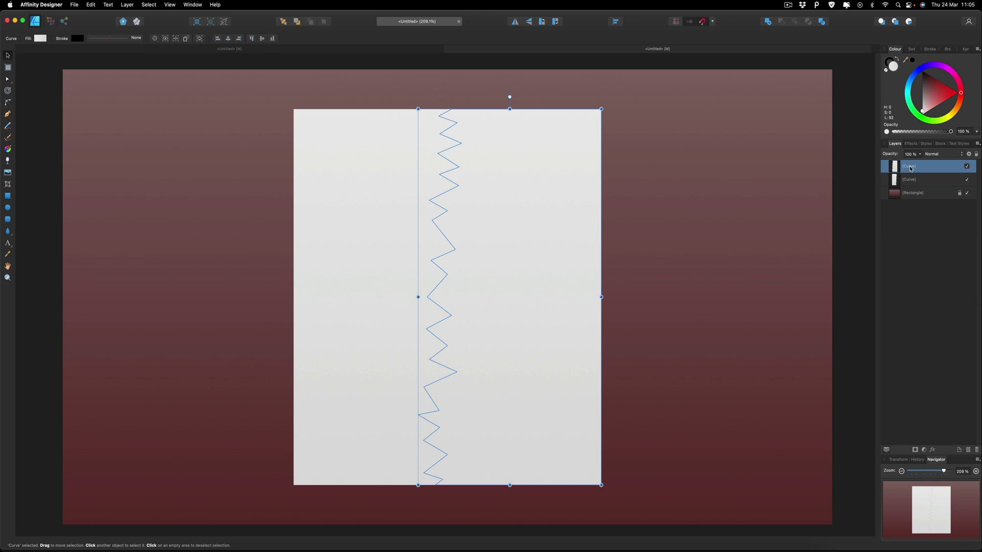
left_click(911, 179)
key("super+z")
left_click(911, 180)
left_click(912, 170)
Draw a photo-area rectangle over the card's upper part and raise its bottom edge.
left_click(8, 197)
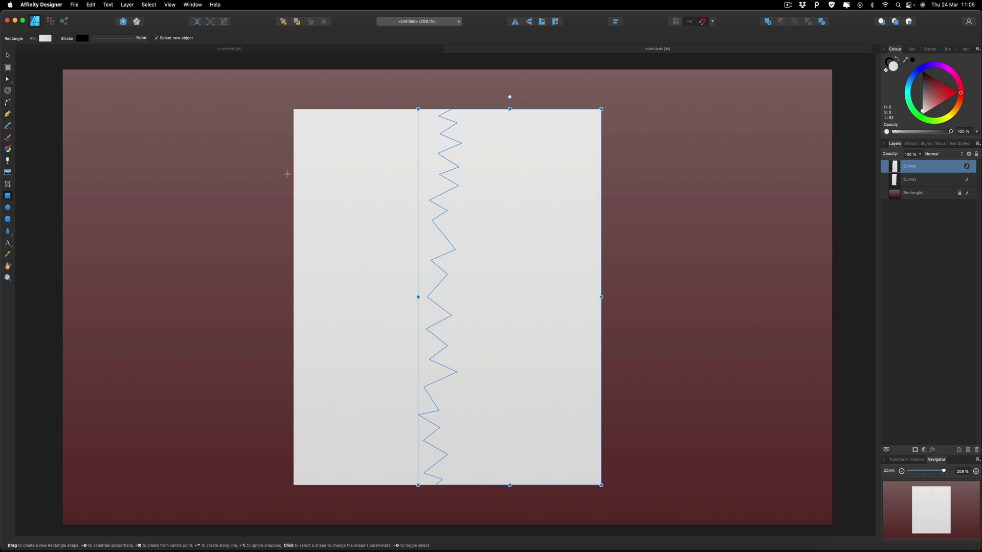
left_click_drag(298, 114, 611, 410)
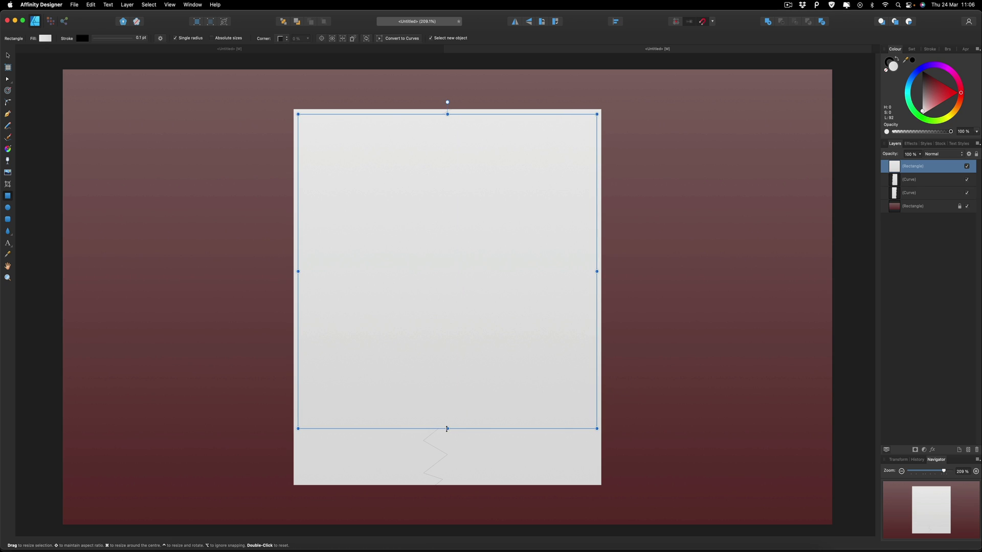
left_click_drag(446, 429, 447, 396)
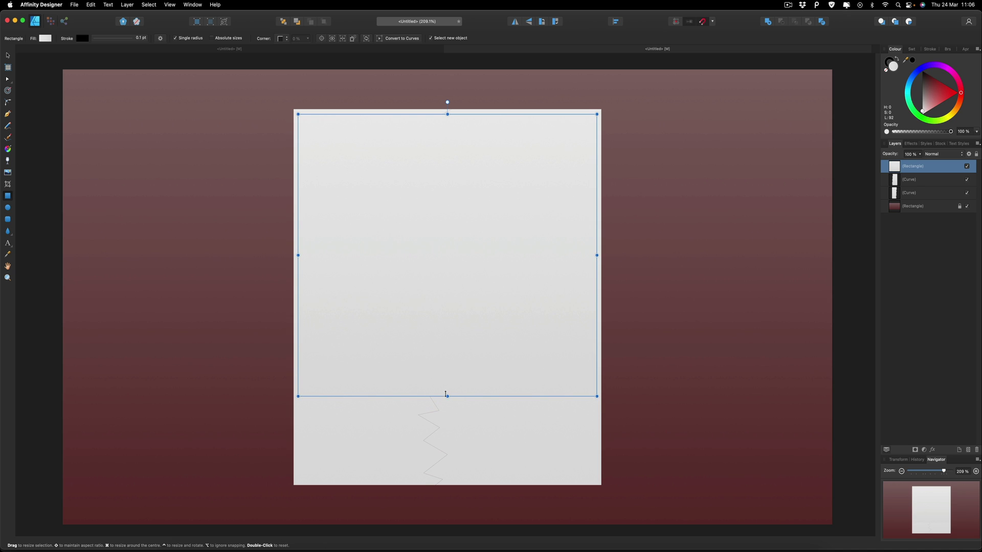
left_click_drag(445, 395, 445, 394)
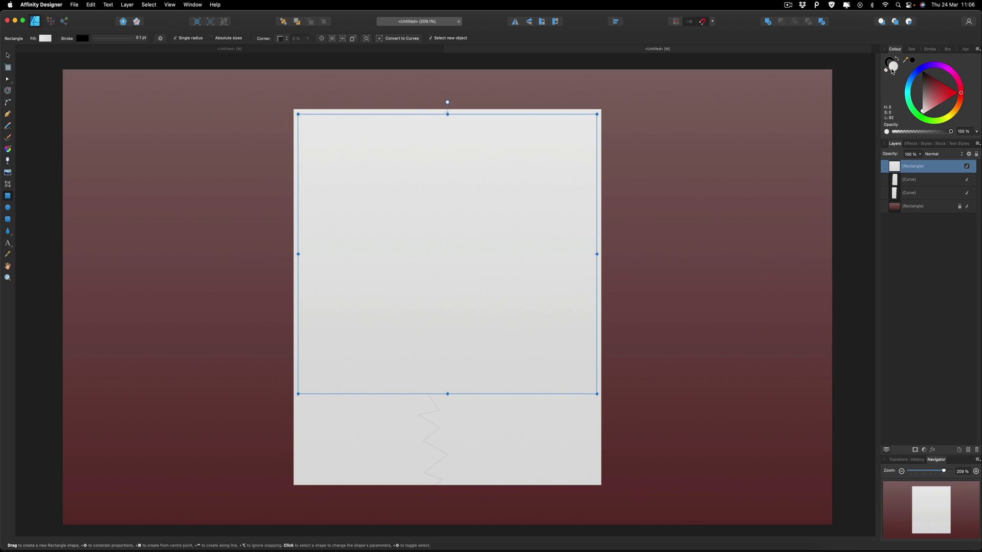
Give the rectangle a black fill with no stroke and recentre it on the card.
left_click(887, 62)
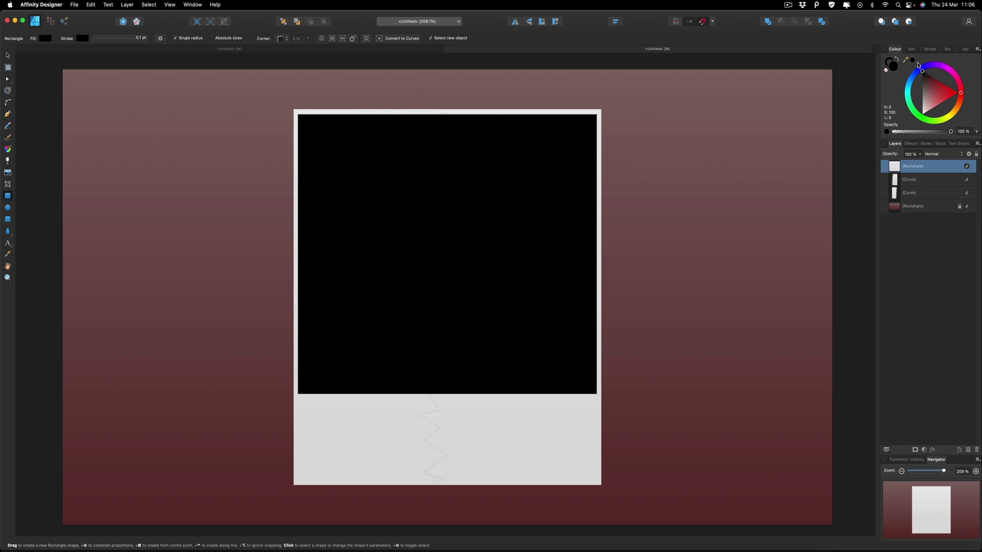
left_click(886, 71)
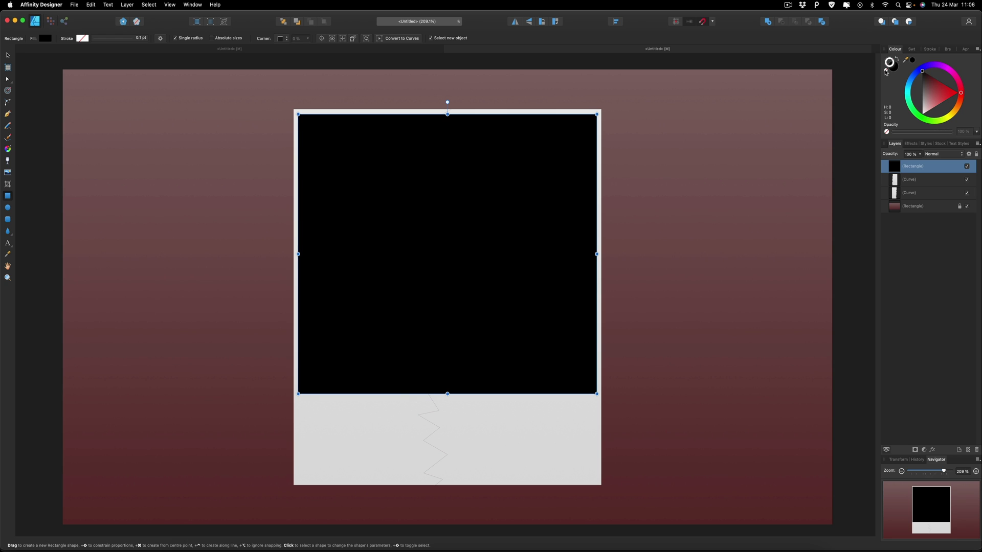
key("v")
left_click_drag(450, 200, 450, 199)
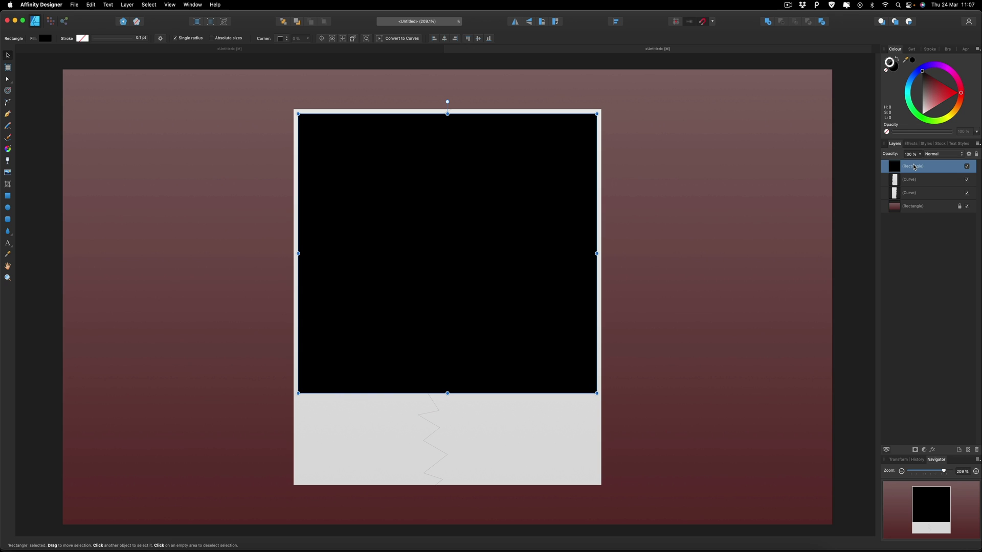
Duplicate the black rectangle and clip the first copy inside the upper card half.
key("super+j")
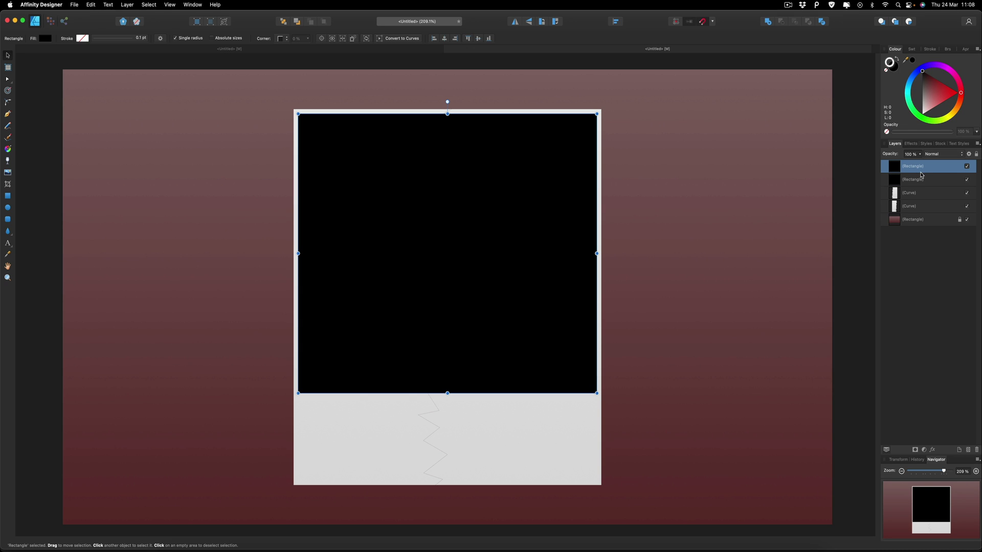
left_click(909, 182)
left_click(915, 172)
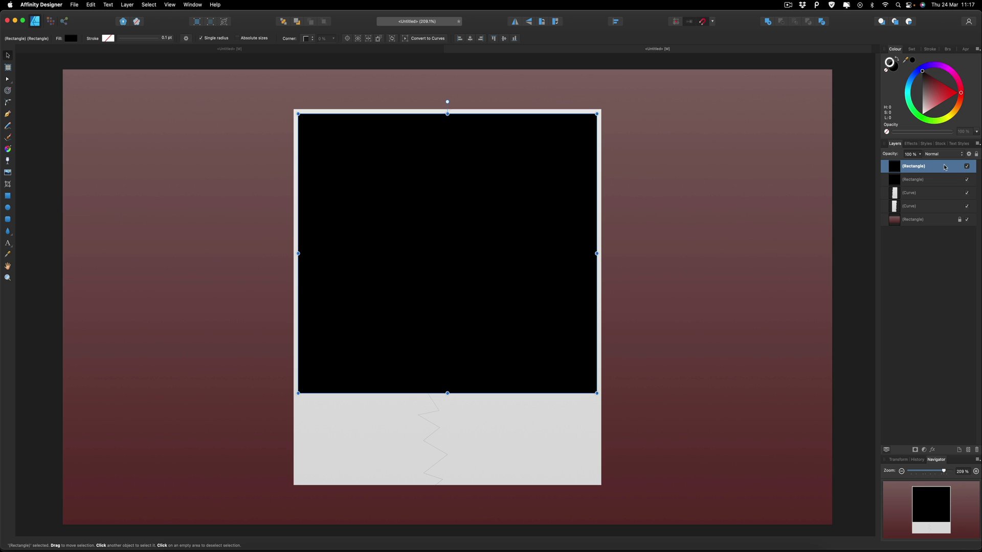
key("super+[")
left_click(904, 169)
left_click(909, 179)
left_click(913, 195)
left_click(912, 206)
left_click(912, 197)
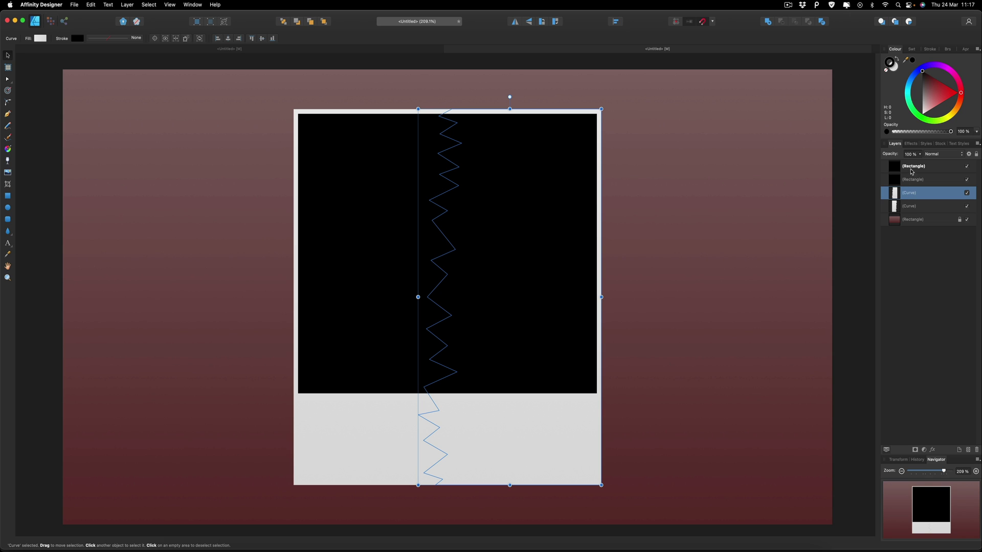
left_click(910, 170)
left_click_drag(908, 169, 887, 203)
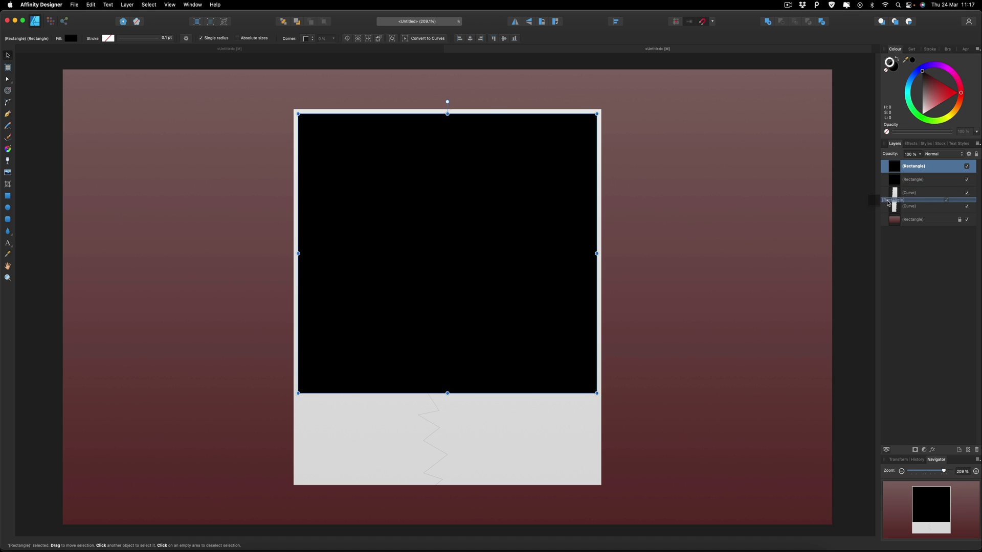
left_click_drag(887, 203, 923, 203)
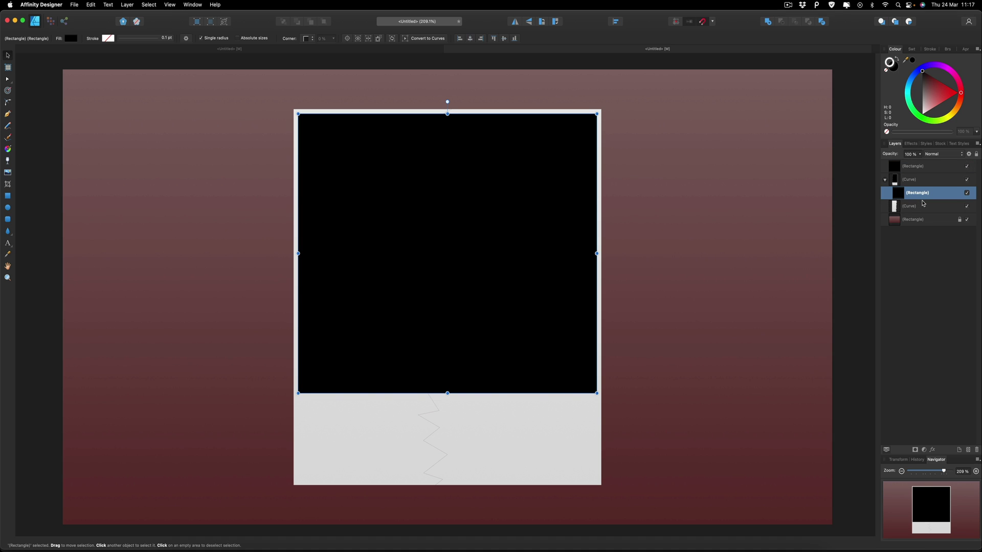
Clip the second rectangle copy inside the lower card half and browse Pexels 'couple' stock photos.
left_click(910, 167)
left_click_drag(908, 166, 918, 214)
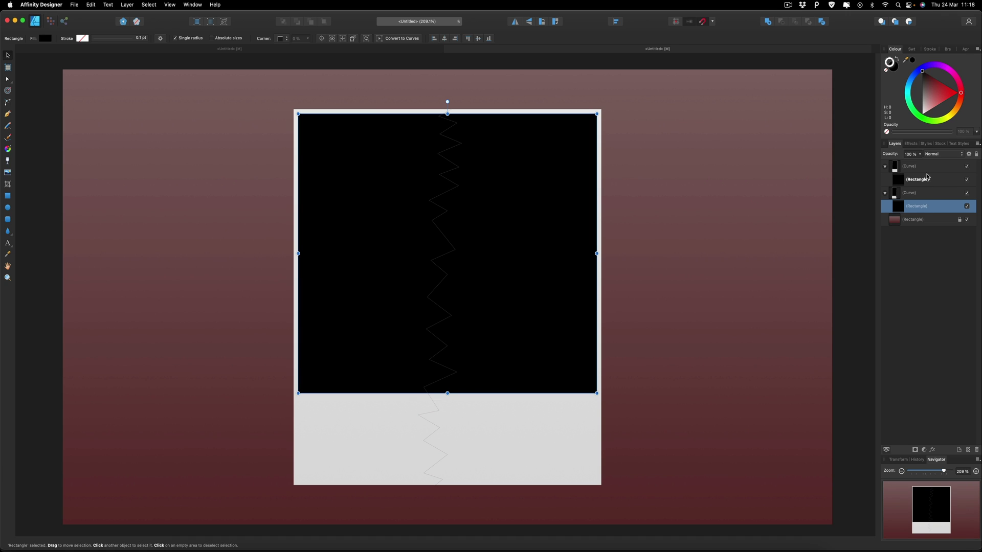
left_click(939, 144)
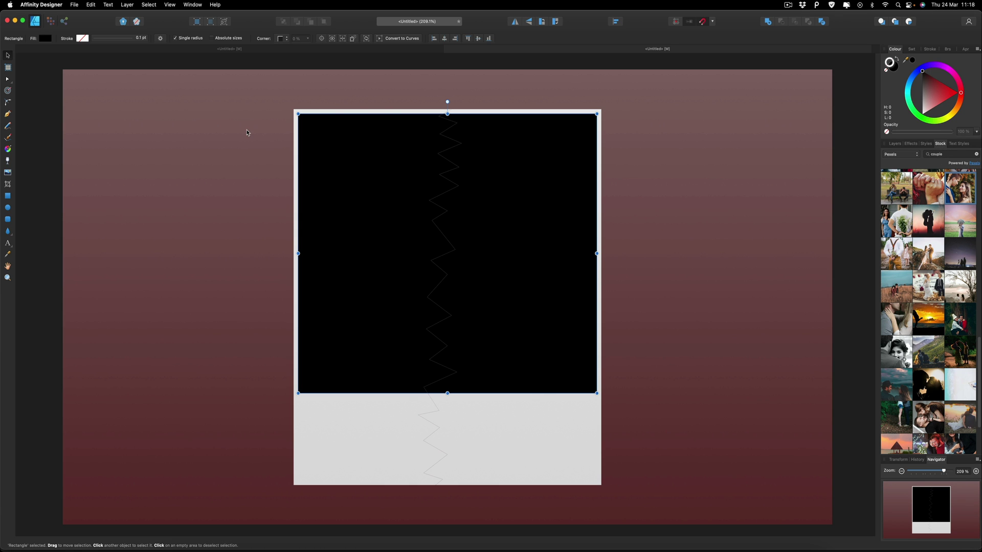
left_click(167, 6)
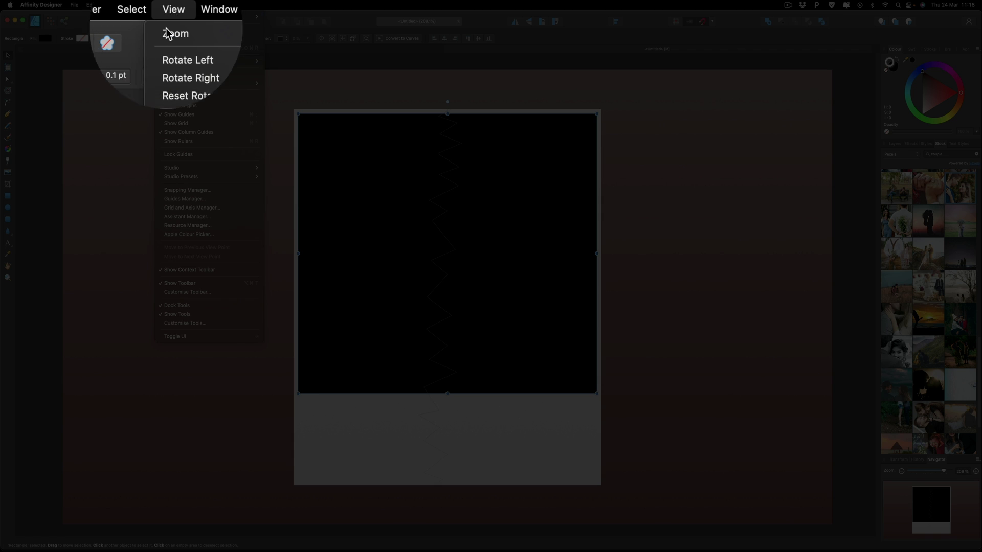
mouse_move(176, 171)
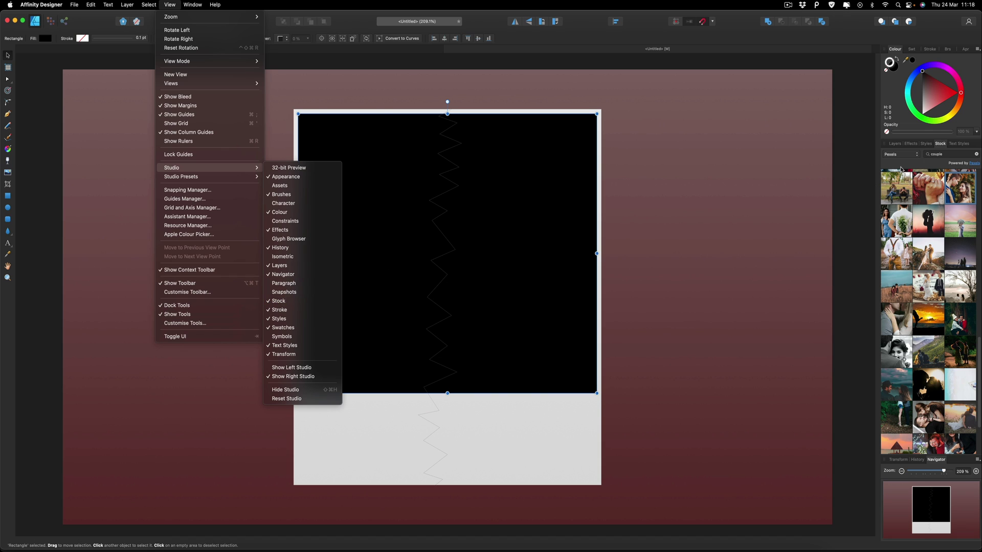
left_click(902, 170)
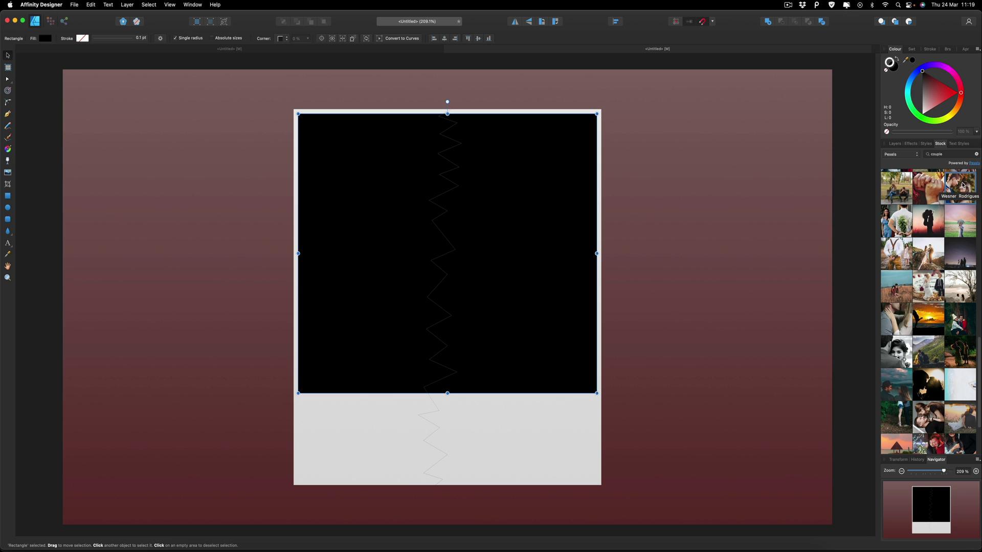
Place a Pexels couple photo on the canvas, scale it down and centre it over the card.
left_click_drag(962, 185, 463, 255)
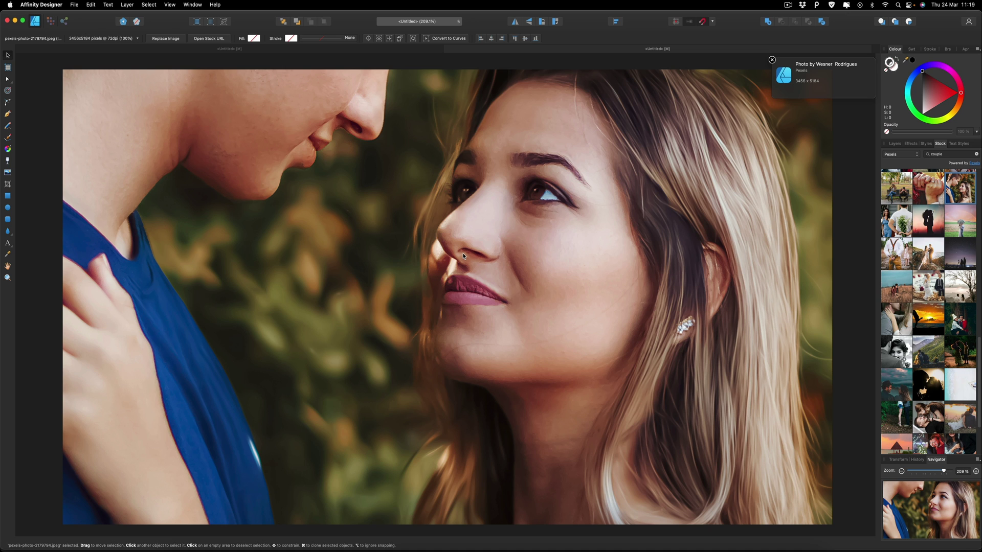
scroll(463, 256, "down", 10)
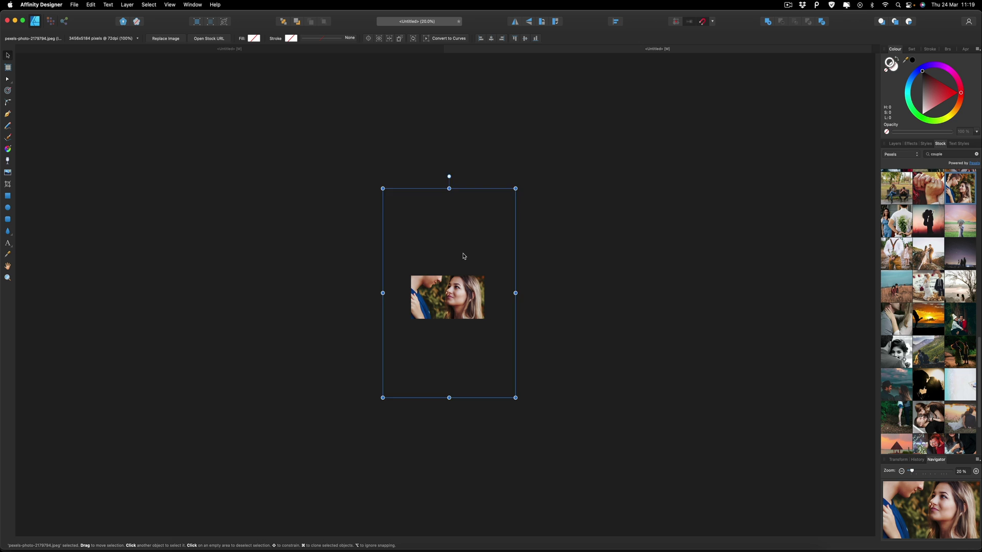
left_click_drag(366, 161, 487, 354)
left_click_drag(524, 382, 450, 276)
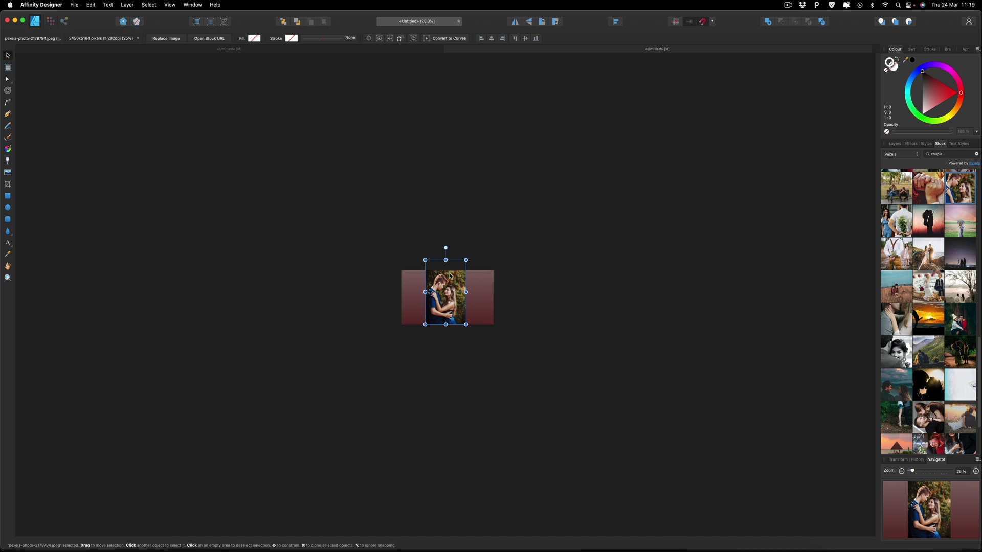
key("super+alt+0")
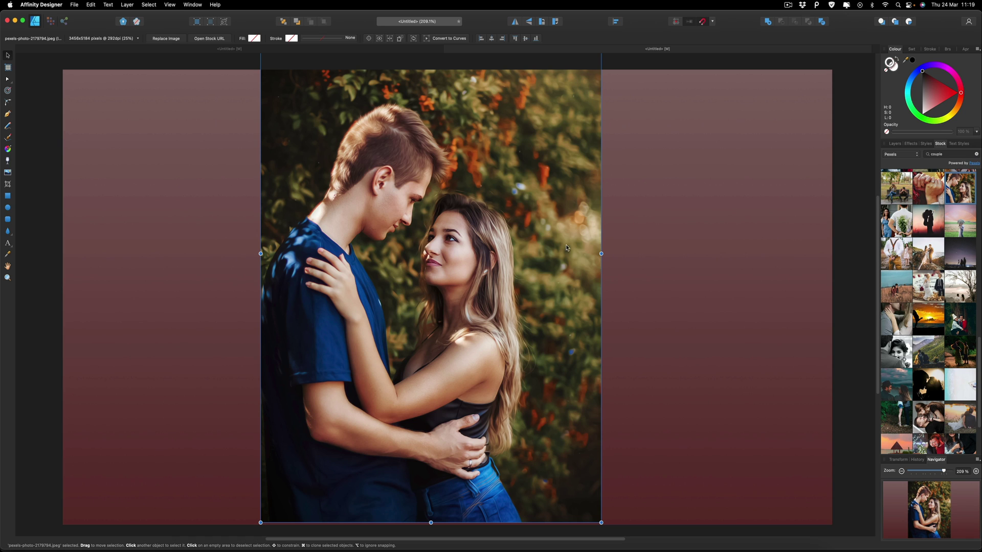
Duplicate the couple photo and nest each copy inside a torn half's photo rectangle.
left_click(895, 145)
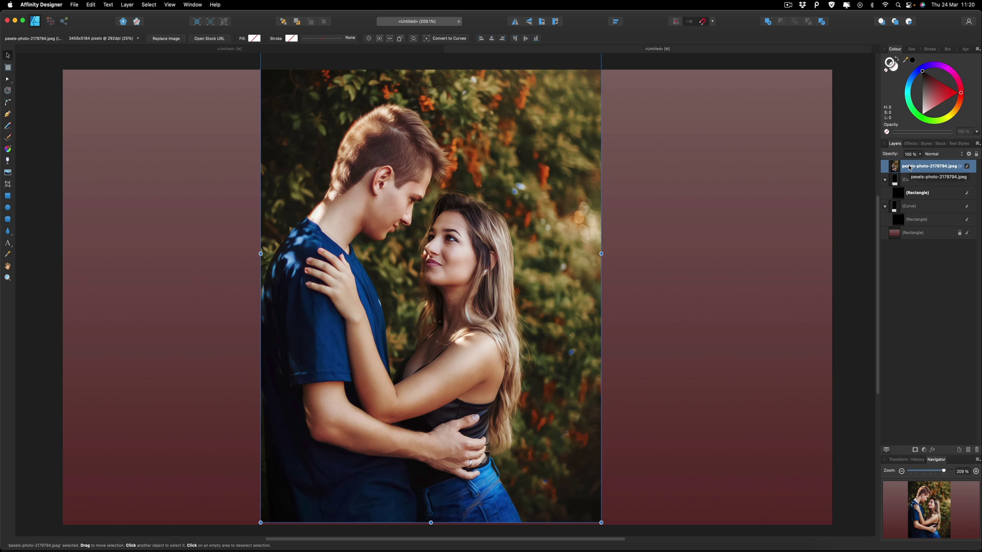
key("super+j")
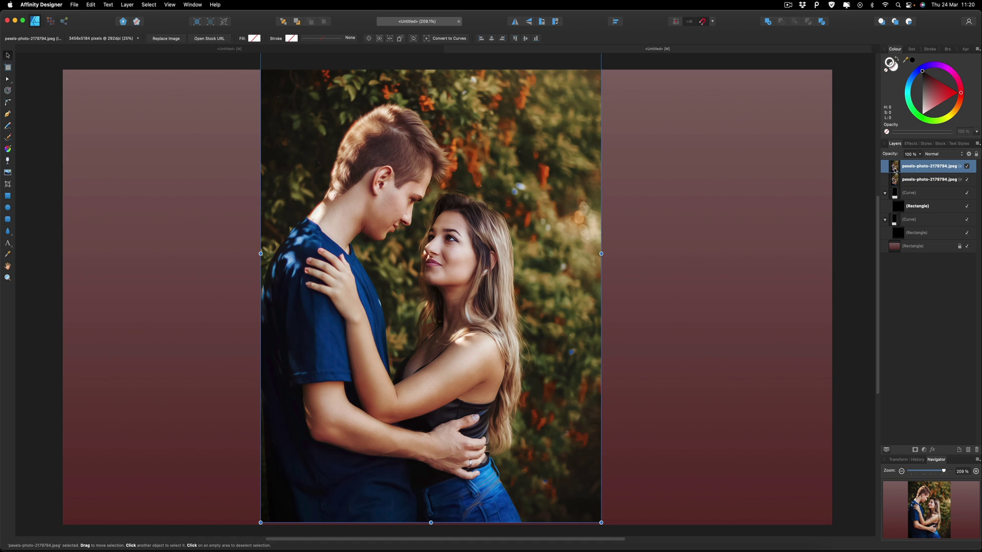
left_click_drag(894, 169, 890, 185)
left_click_drag(887, 214, 924, 217)
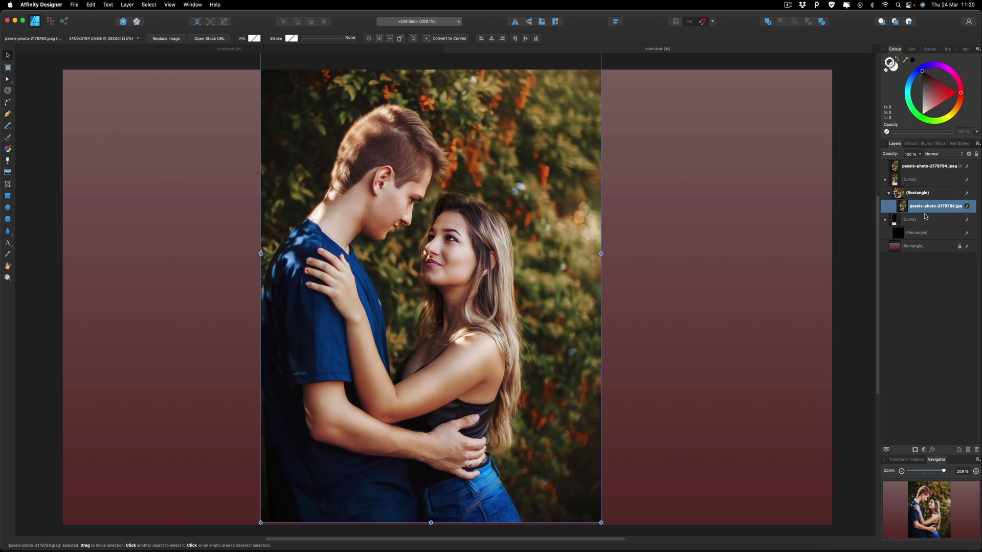
left_click_drag(898, 168, 928, 242)
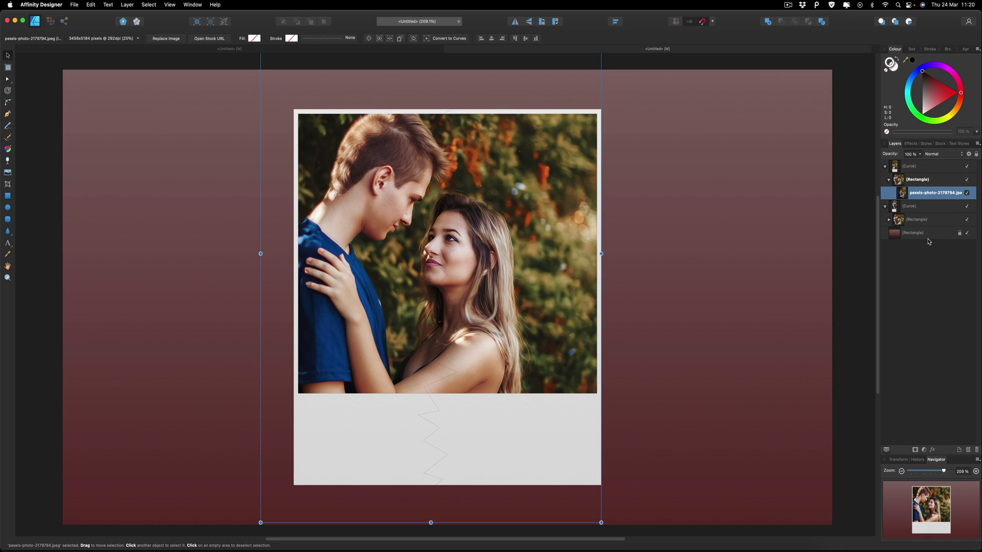
Select the couple photos inside both card halves and shift them right together within their frames.
left_click(889, 220)
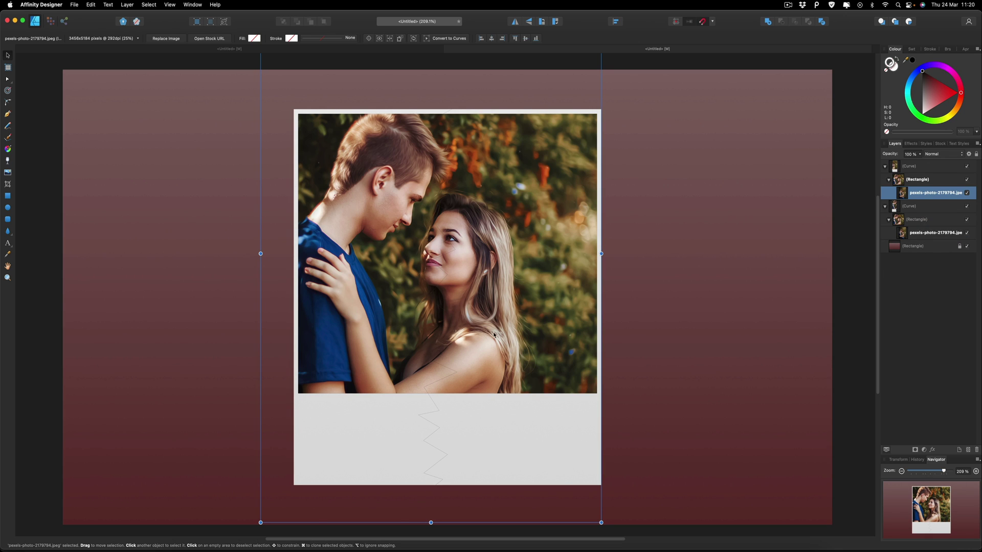
left_click(922, 233)
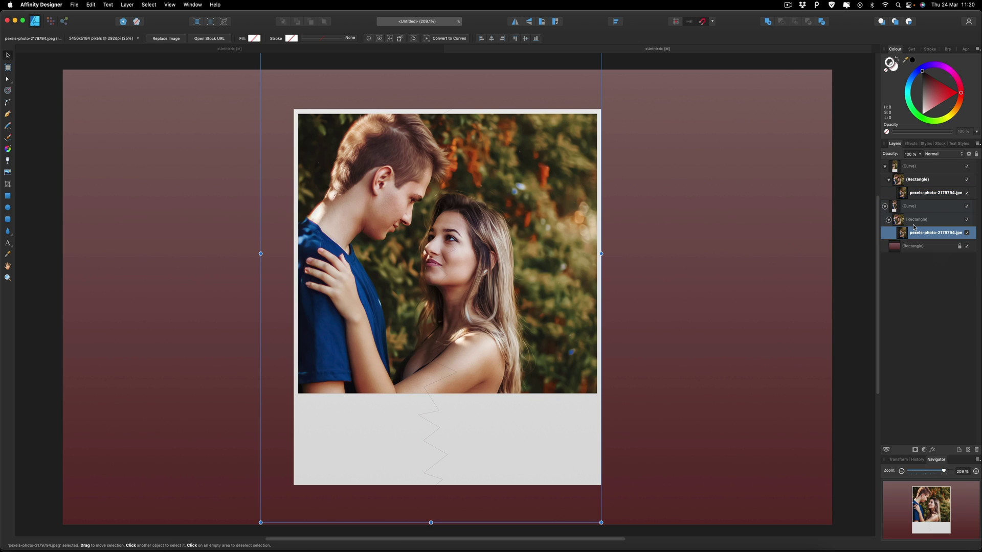
left_click(918, 194, "shift")
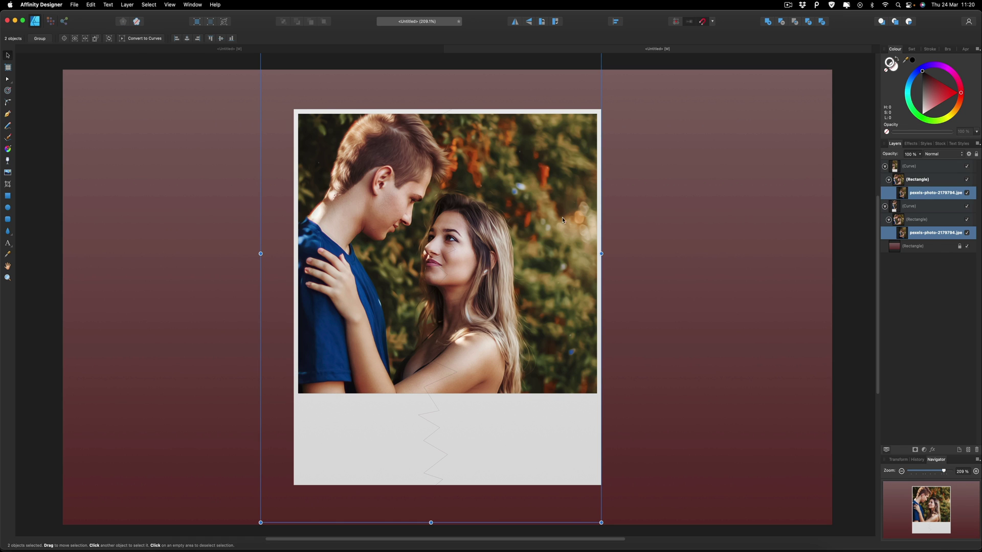
left_click_drag(523, 214, 532, 239)
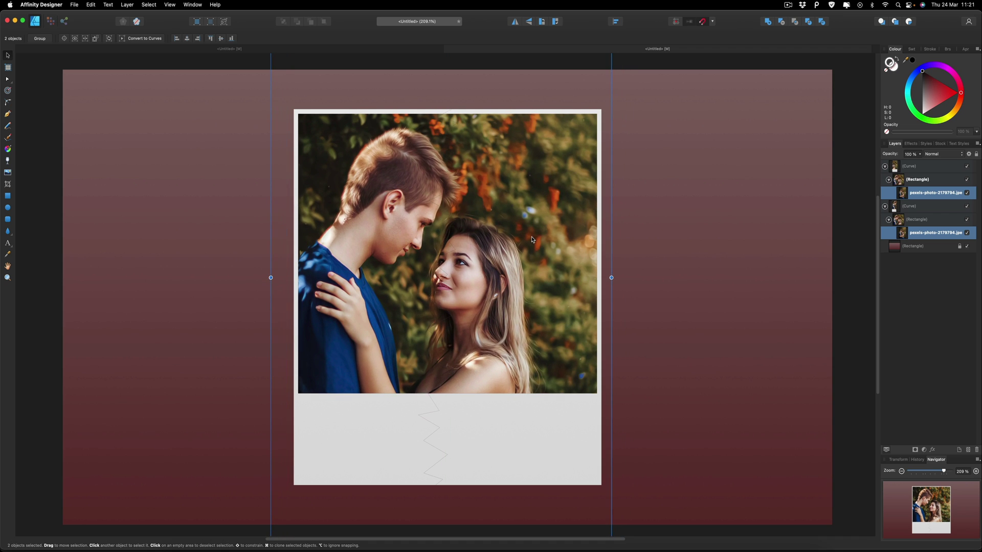
Nudge the right torn card half slightly right and tilt it about 3 degrees.
left_click(884, 206)
left_click(885, 166)
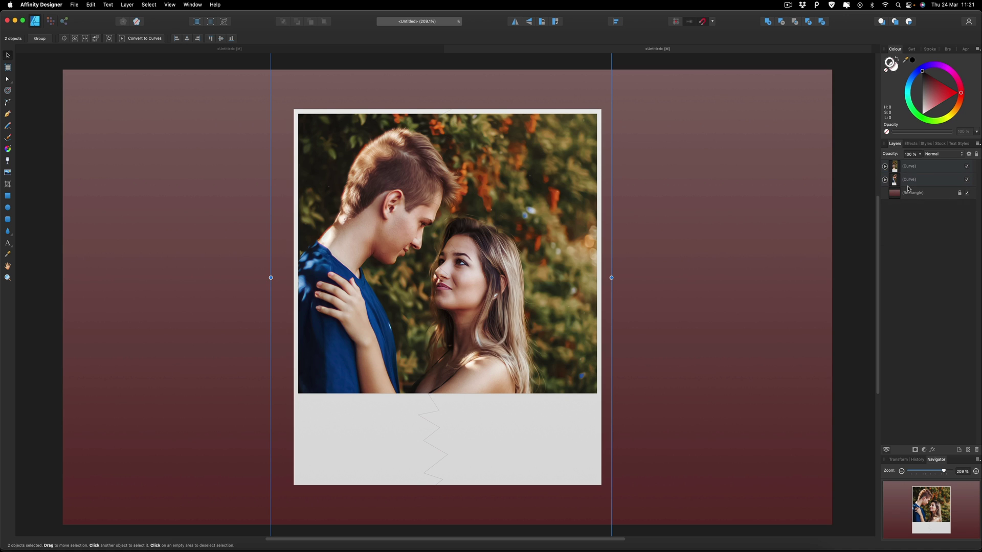
left_click(909, 167)
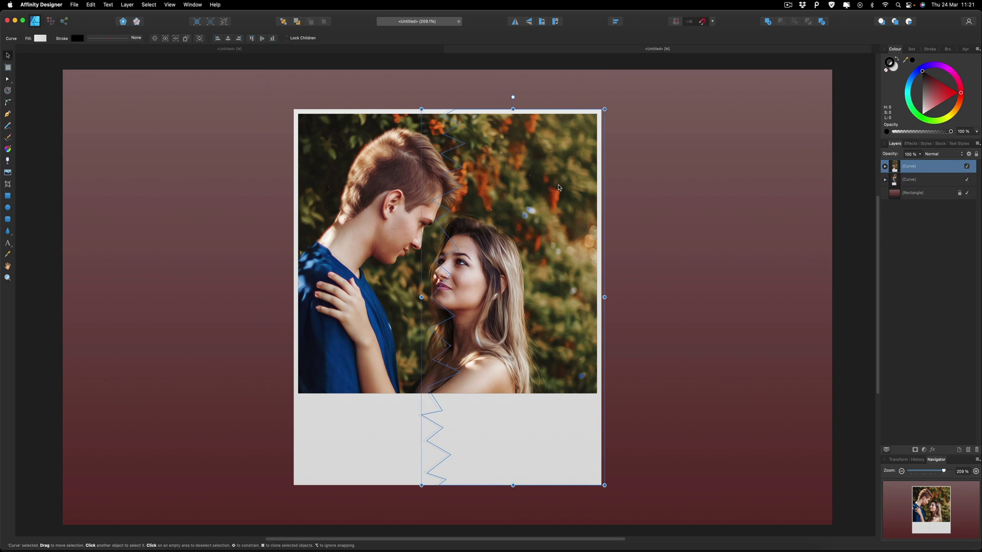
left_click_drag(559, 188, 563, 188)
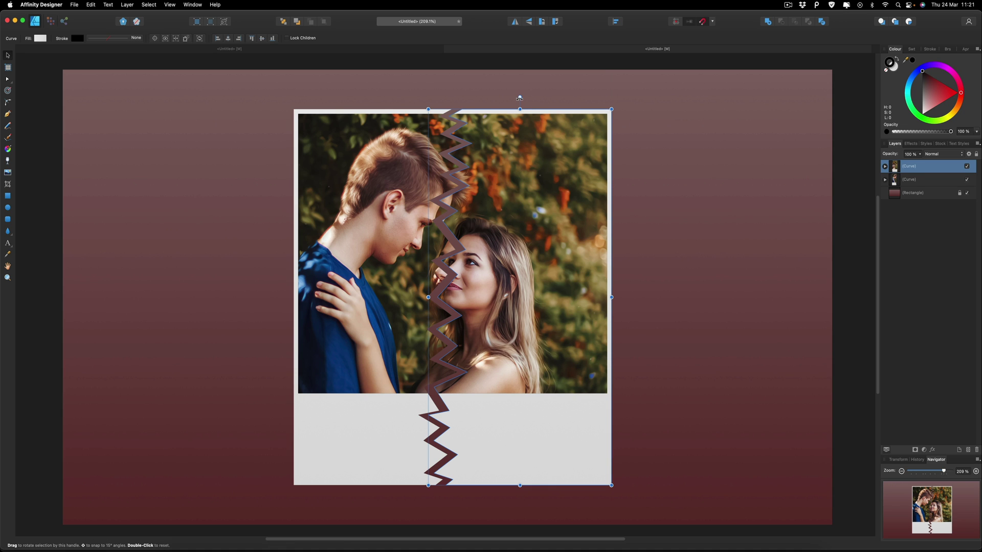
left_click_drag(519, 98, 494, 98)
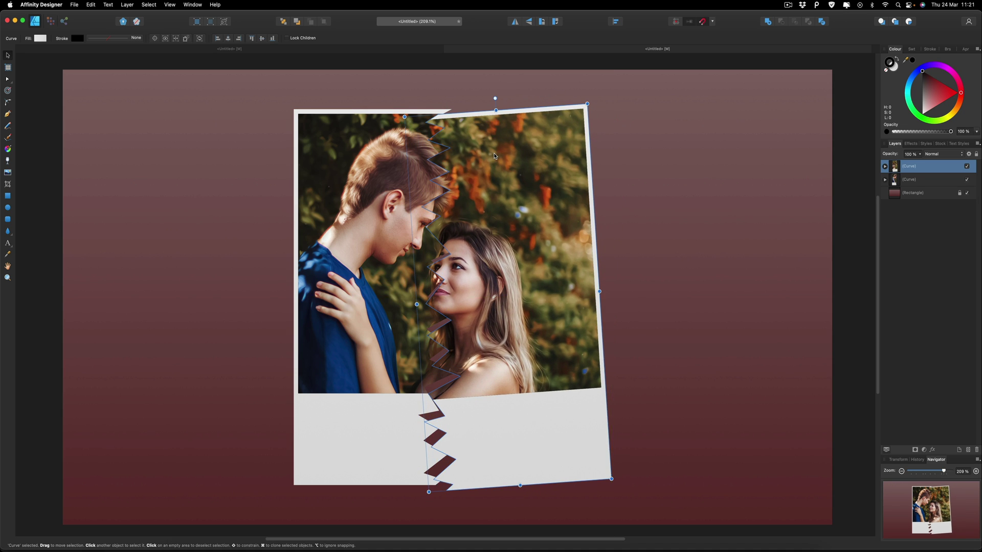
Slide the tilted right half further right to widen the zigzag gap.
left_click(839, 158)
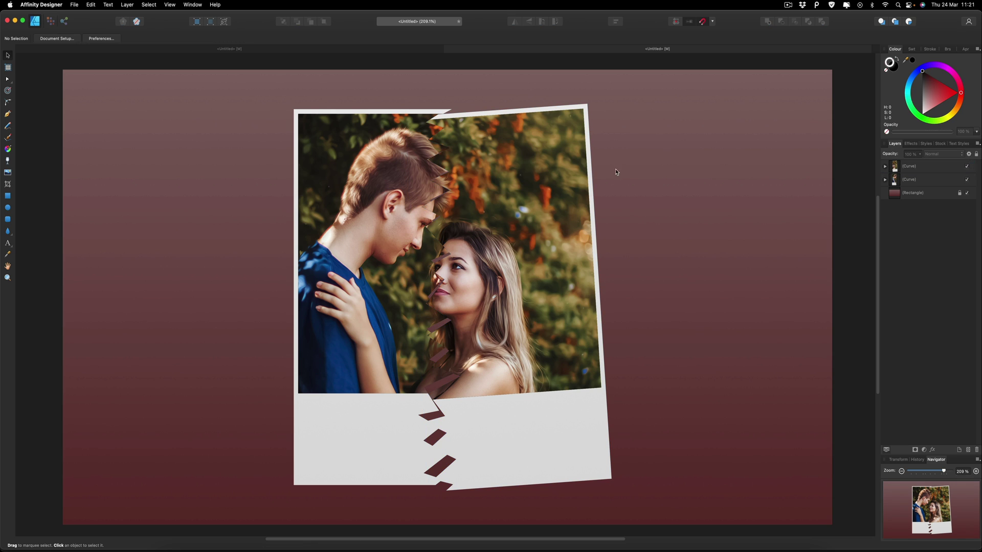
left_click(518, 176)
left_click_drag(518, 177, 544, 177)
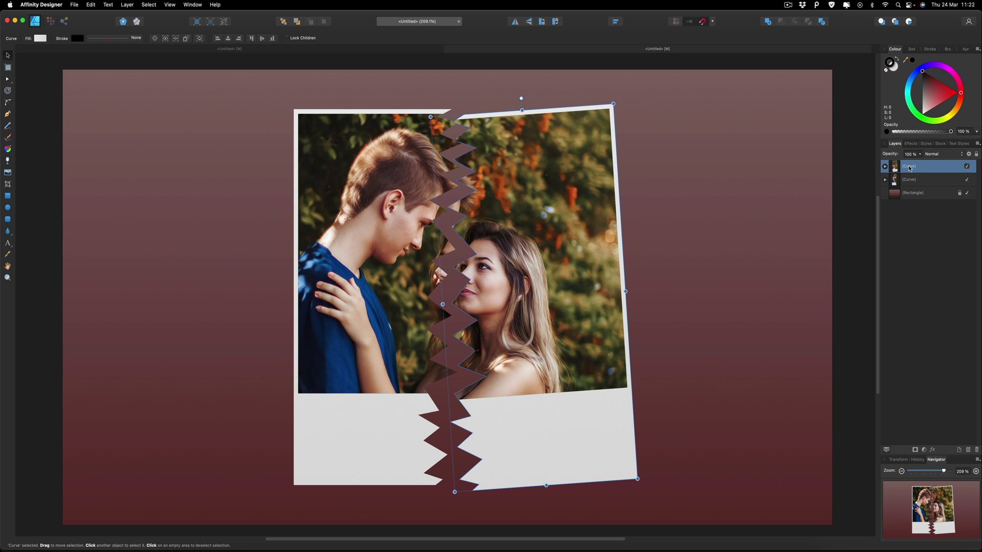
Duplicate the right torn half, delete the copy's photo, and place the white copy beneath.
key("super+j")
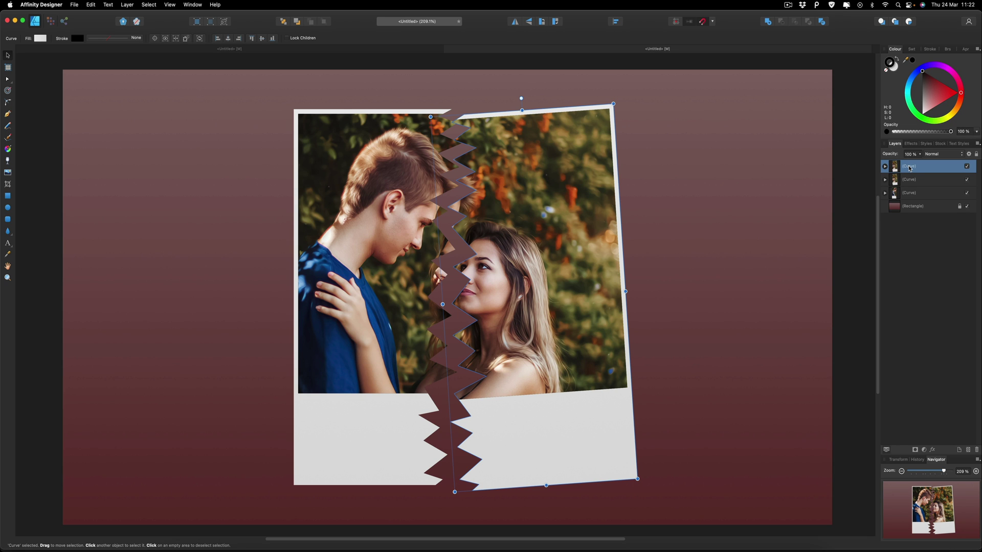
left_click(885, 167)
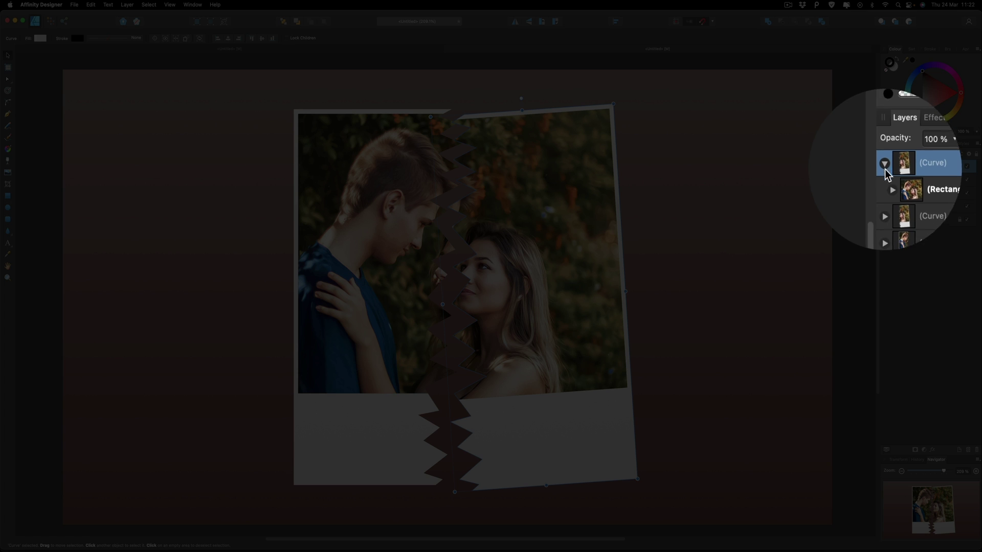
left_click(908, 183)
key("Delete")
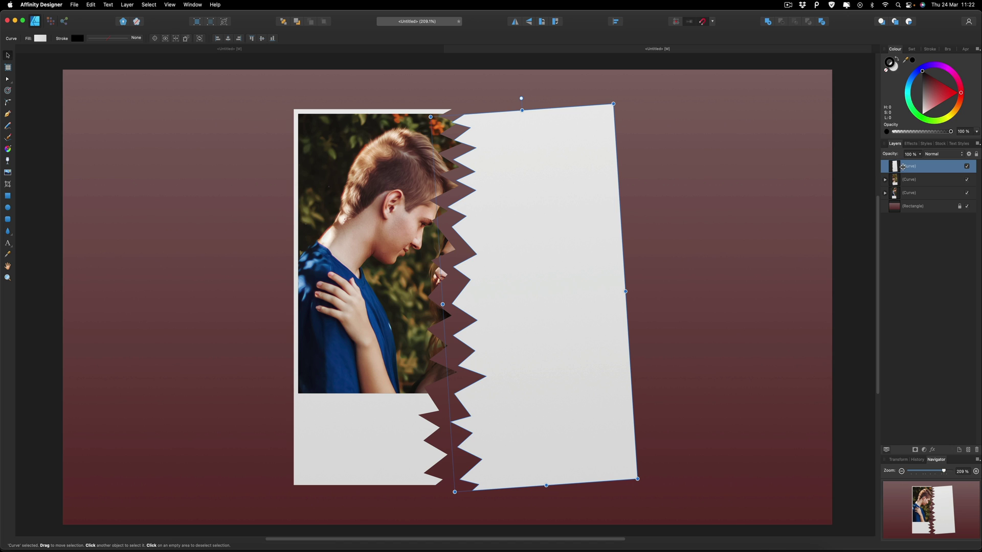
left_click_drag(911, 167, 908, 183)
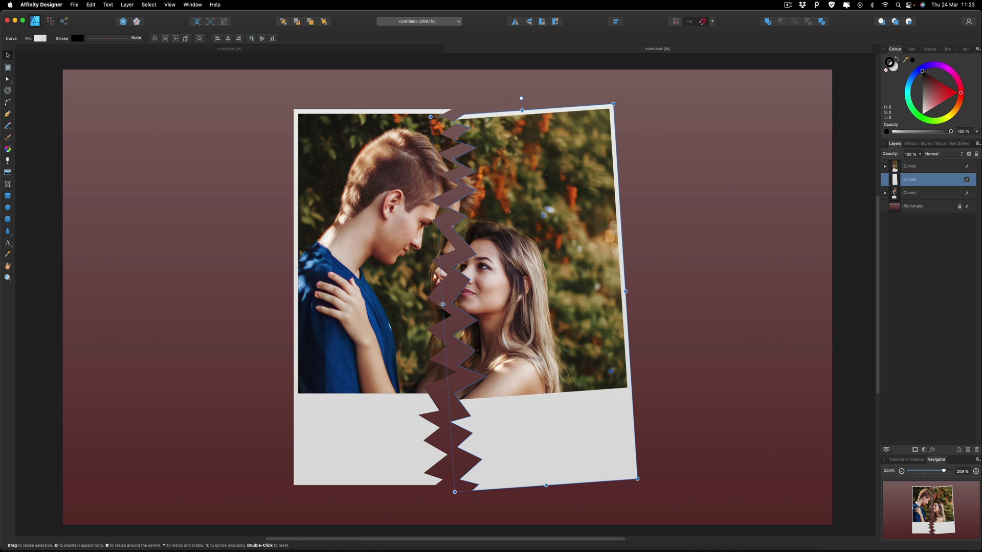
Stretch the white backing leftward past the zigzag and set its stroke to None.
left_click_drag(442, 304, 439, 304)
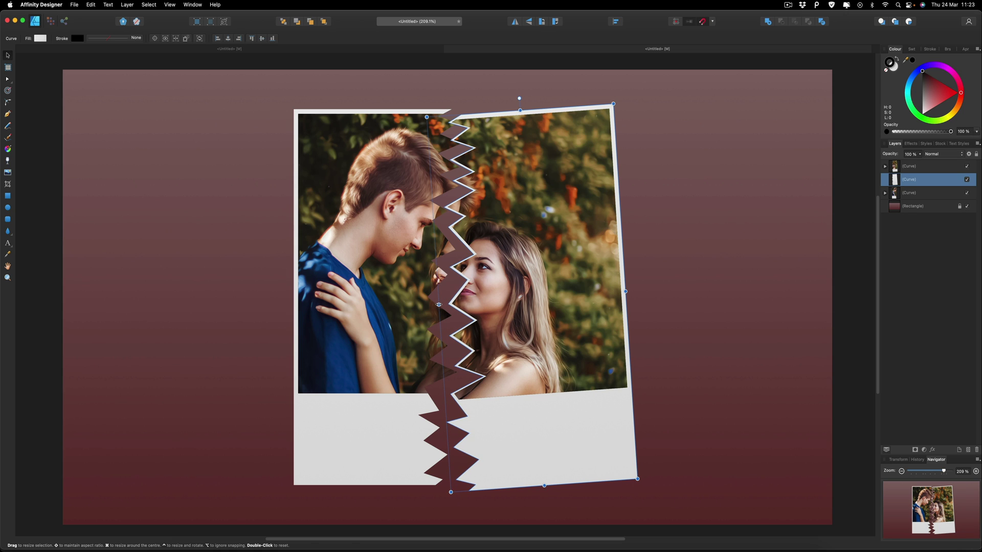
left_click(886, 72)
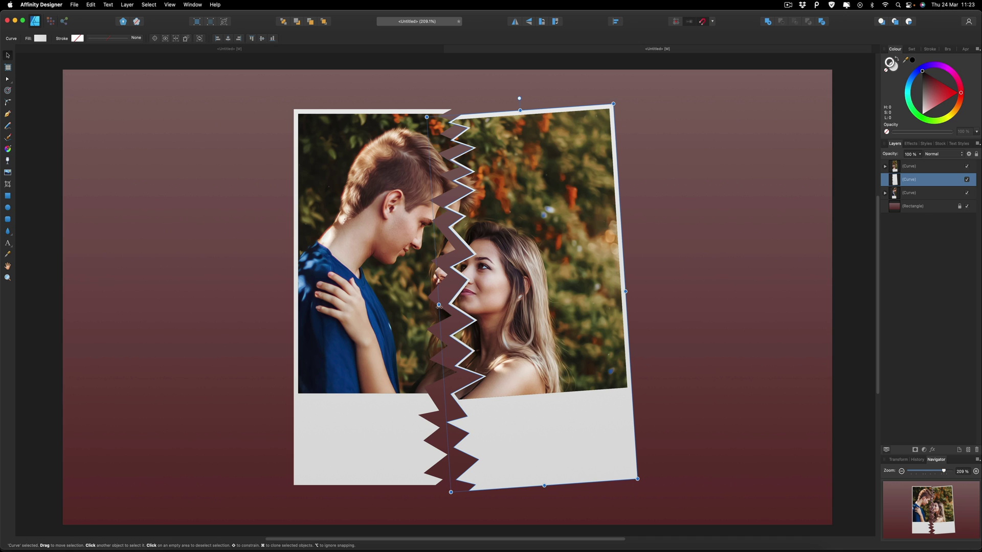
left_click_drag(438, 305, 435, 304)
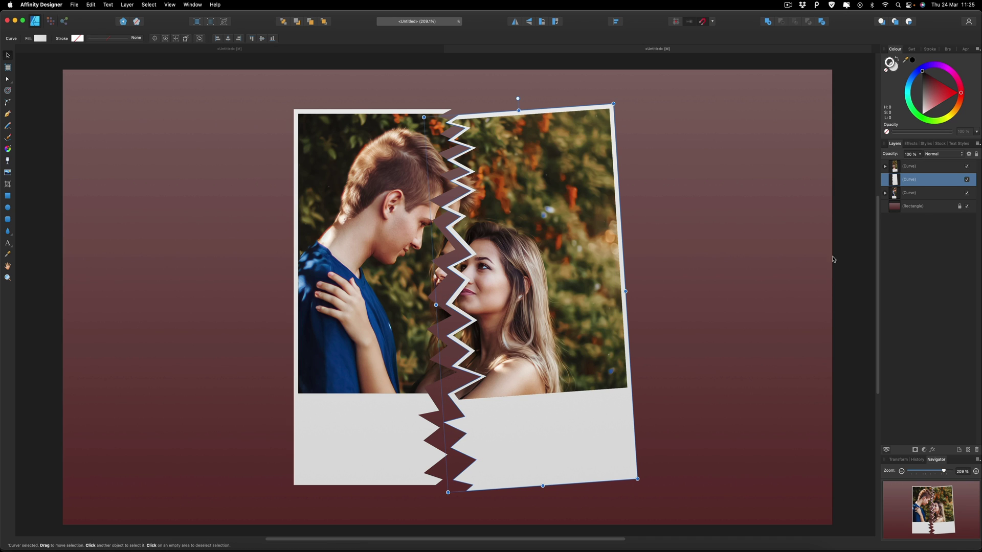
left_click(855, 258)
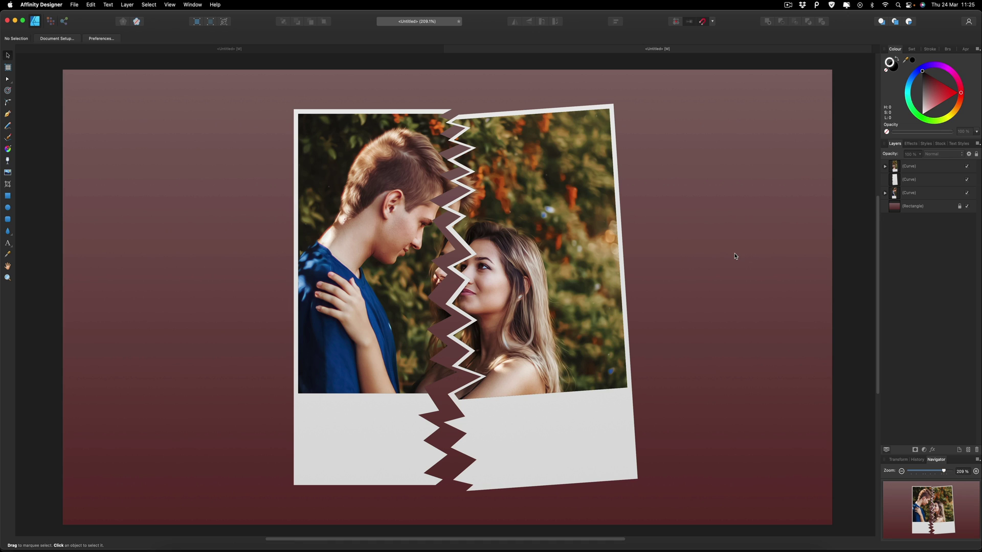
left_click(909, 181)
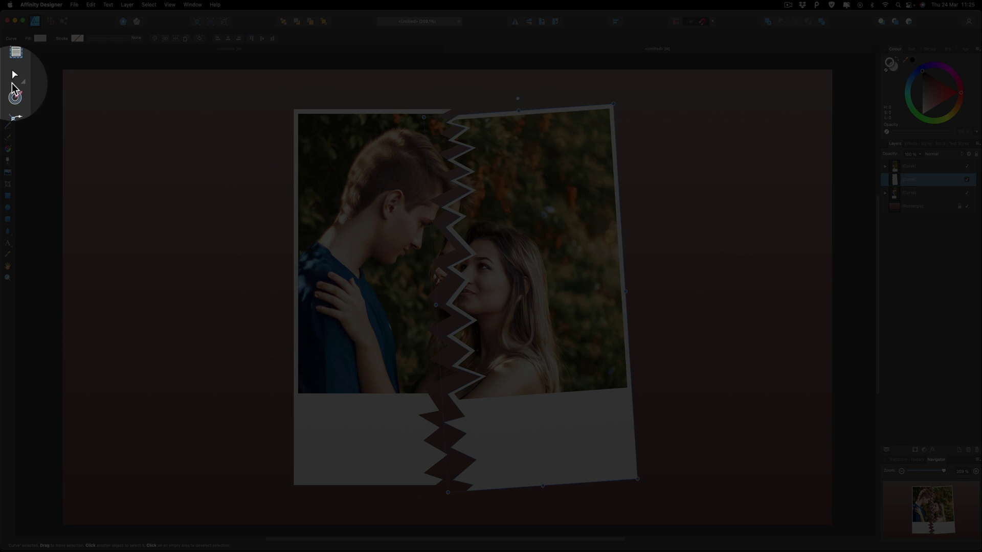
Drag and add nodes along the white backing's zigzag to make the torn edge uneven.
left_click(12, 80)
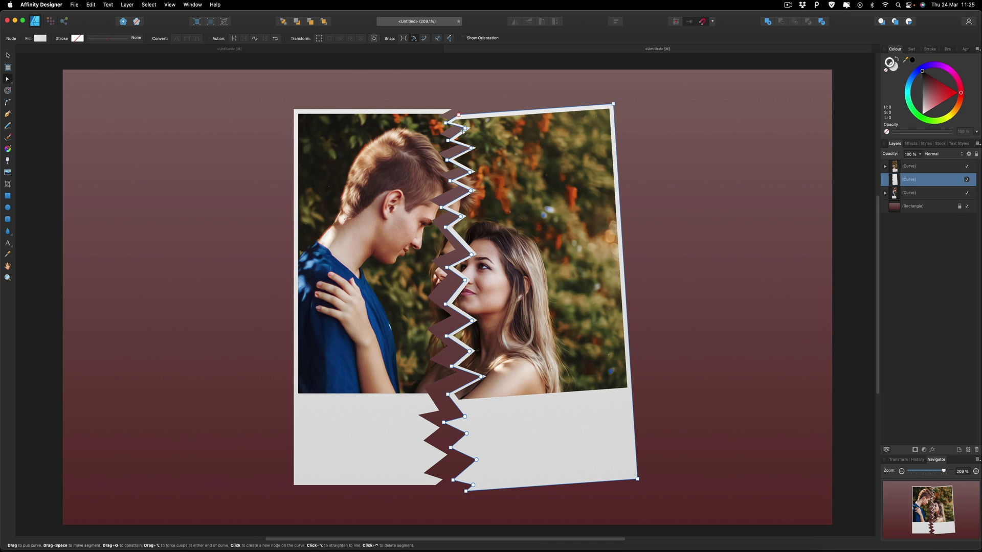
left_click_drag(468, 129, 473, 129)
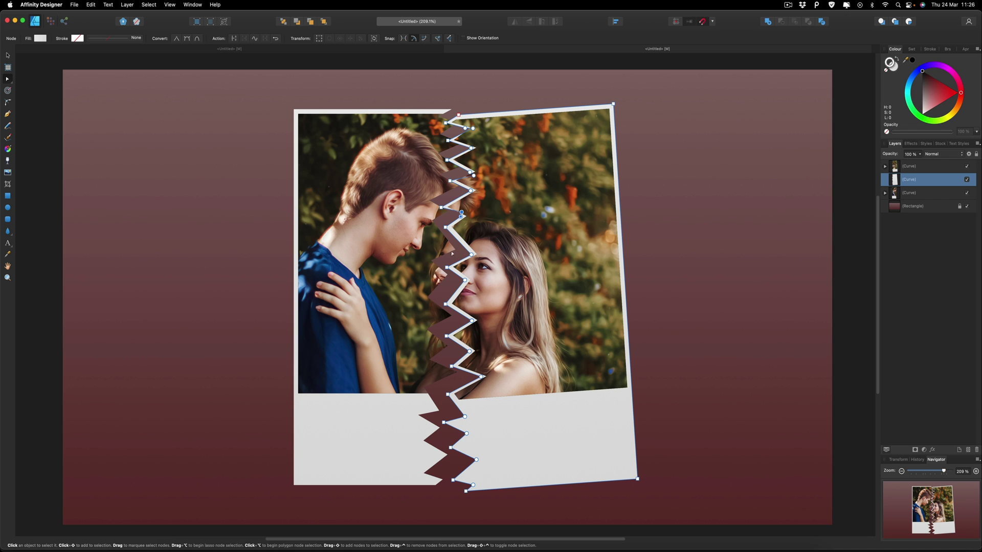
left_click(461, 245)
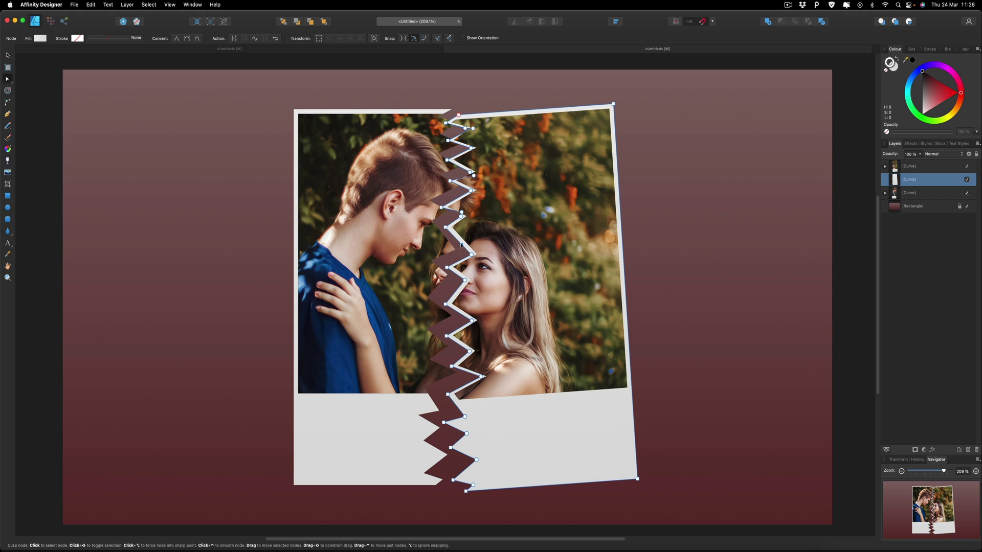
left_click_drag(462, 245, 464, 240)
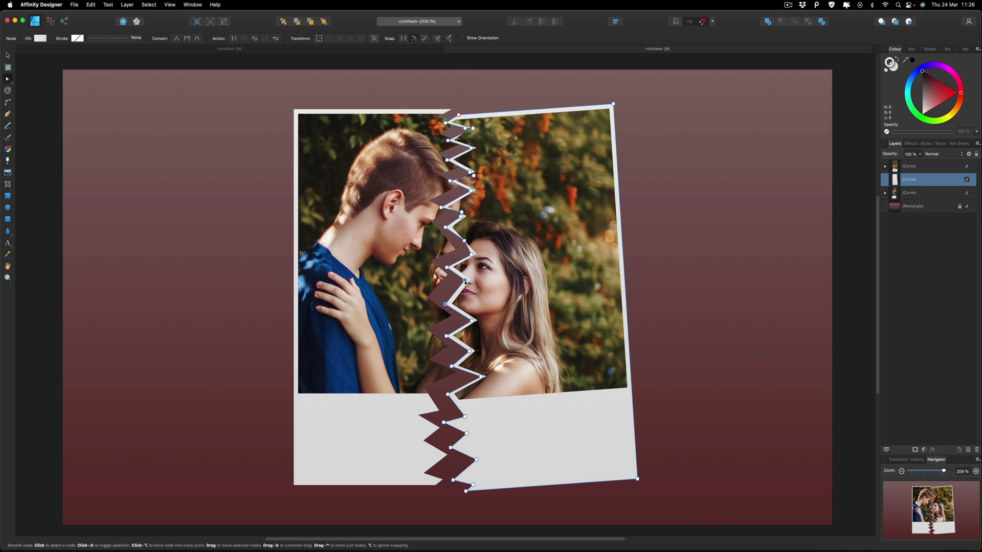
left_click(470, 351)
left_click(482, 377)
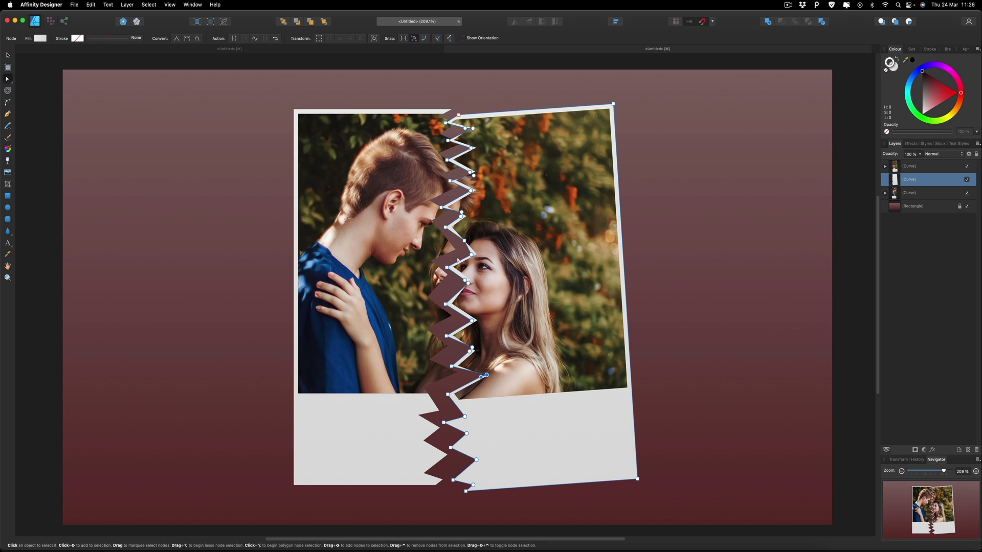
left_click(8, 57)
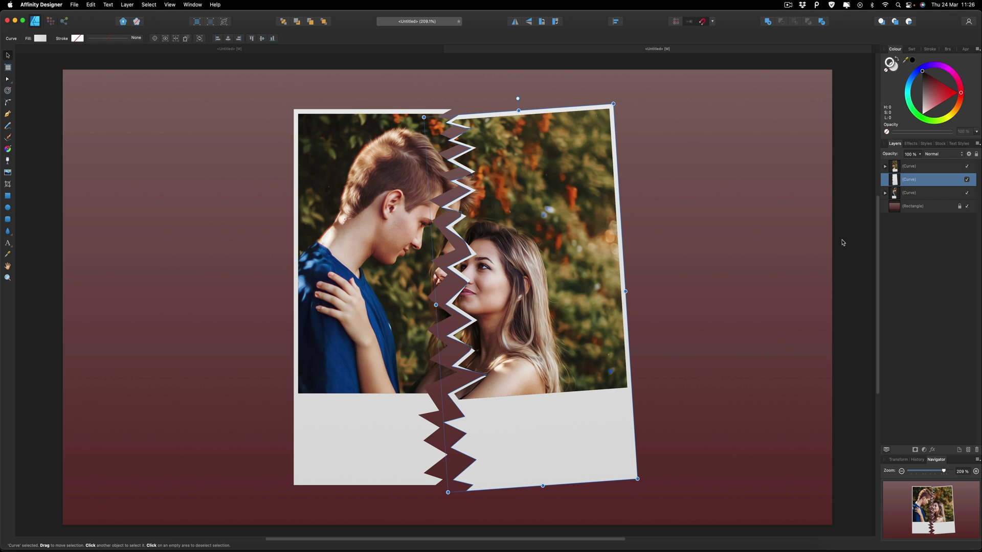
Give the left torn photo half an outer shadow with 2 px radius and 2 px offset.
left_click(917, 194)
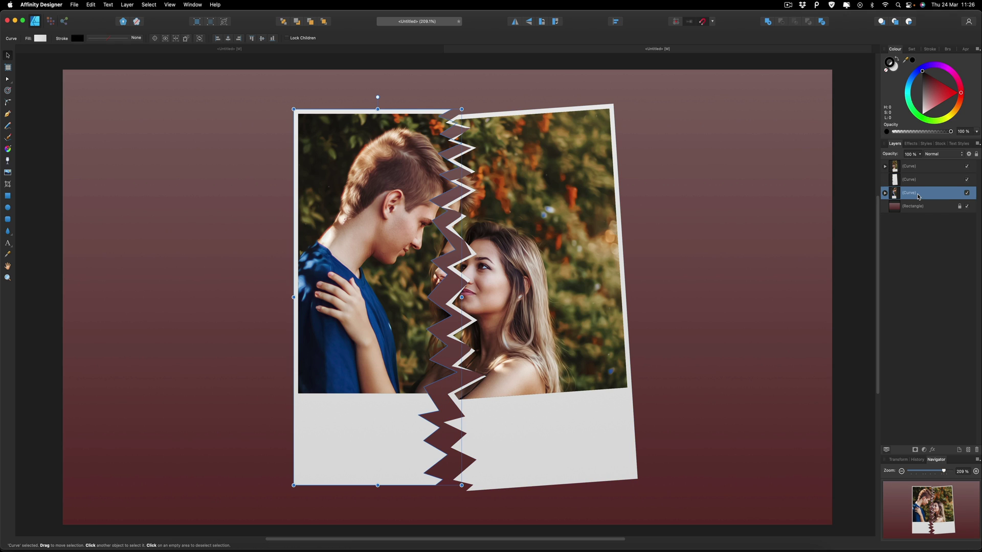
left_click(932, 449)
left_click(597, 345)
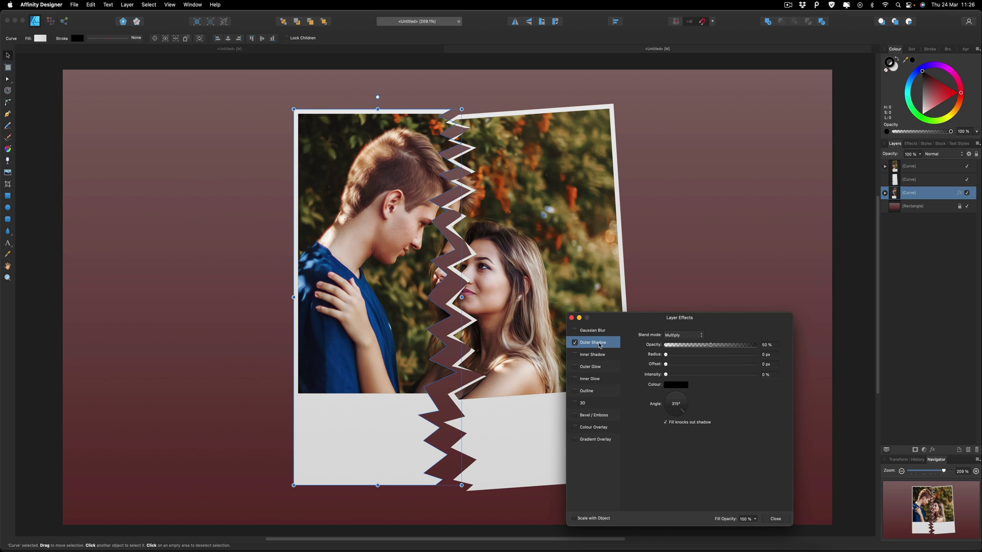
left_click(759, 355)
type("2")
key("Tab")
type("2")
key("Return")
left_click(773, 518)
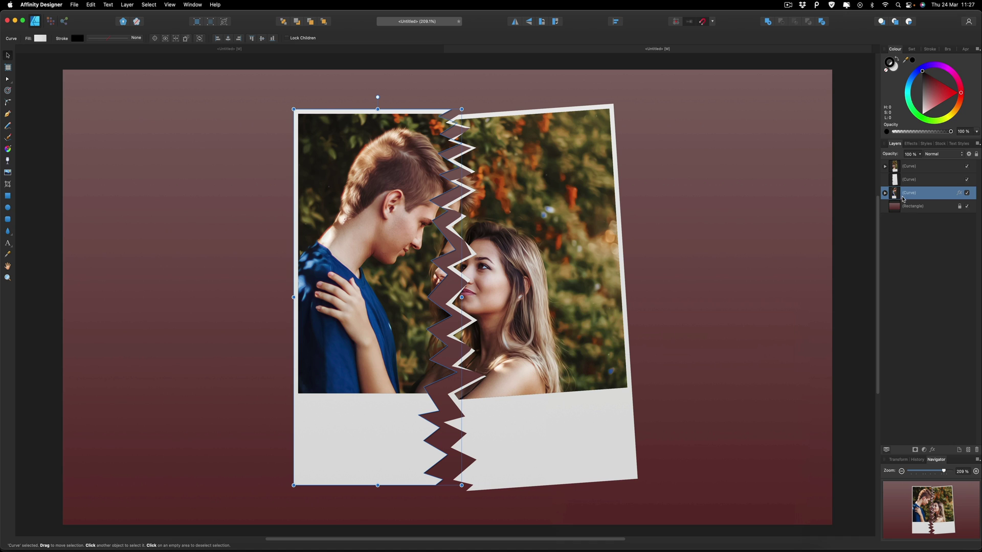
left_click(908, 167)
left_click(909, 179)
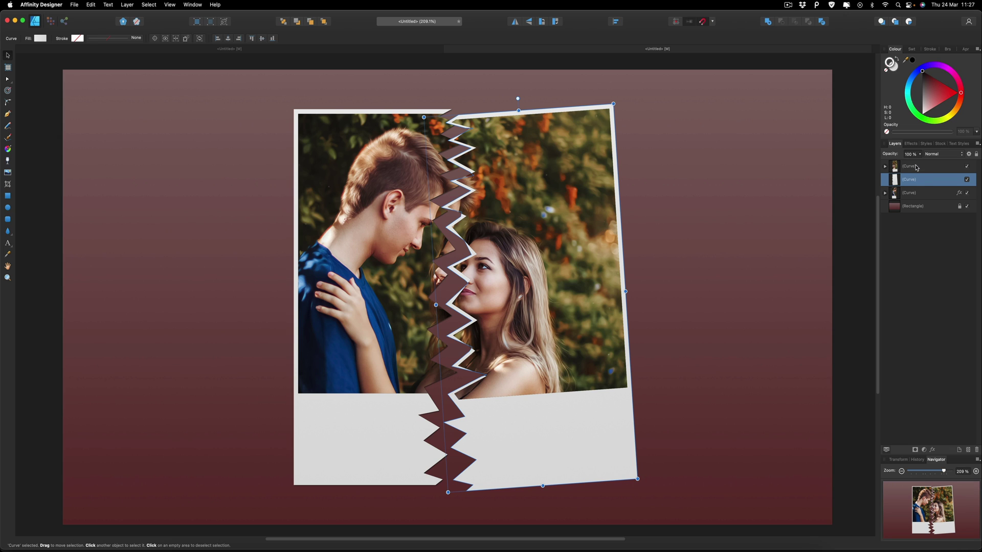
Group the right photo half with its white backing piece.
left_click(916, 168)
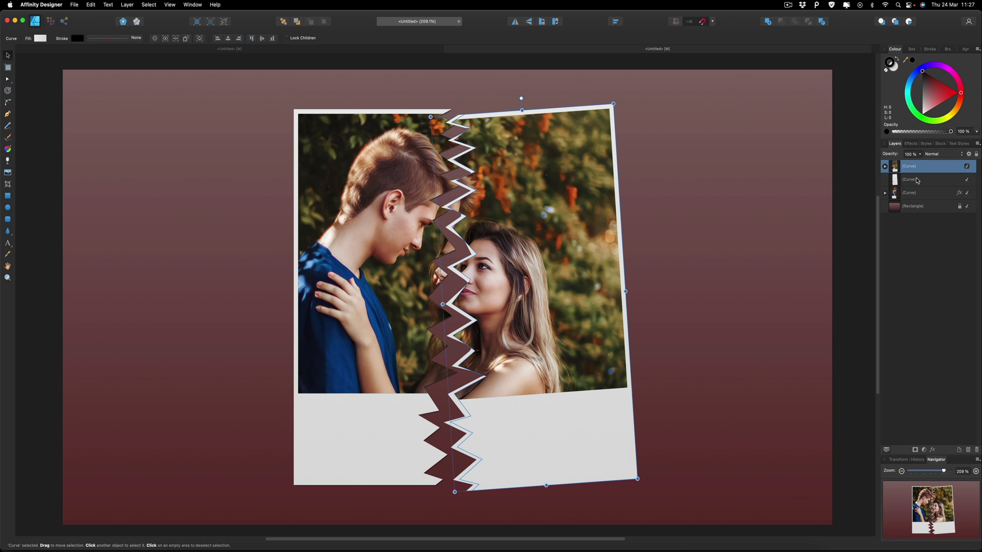
left_click(916, 181, "shift")
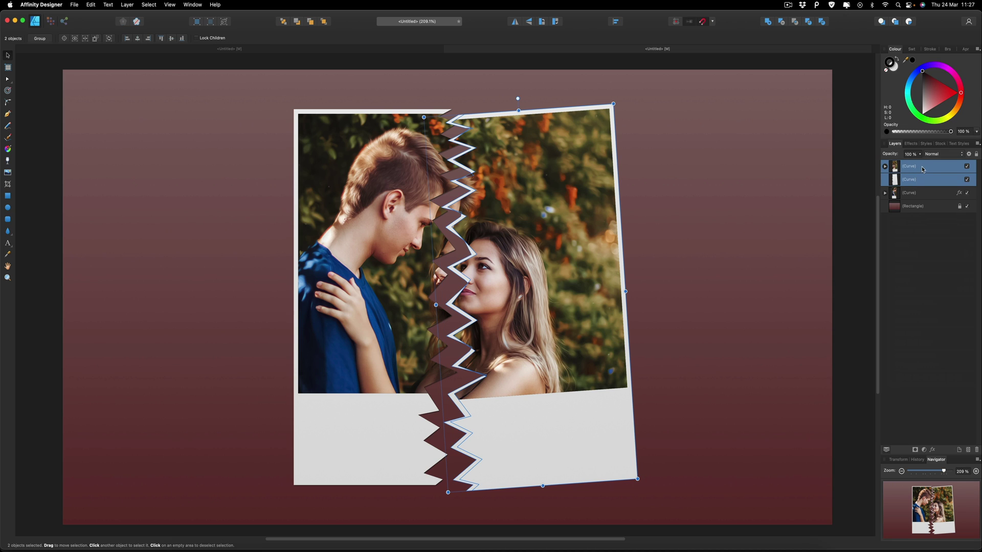
right_click(923, 169)
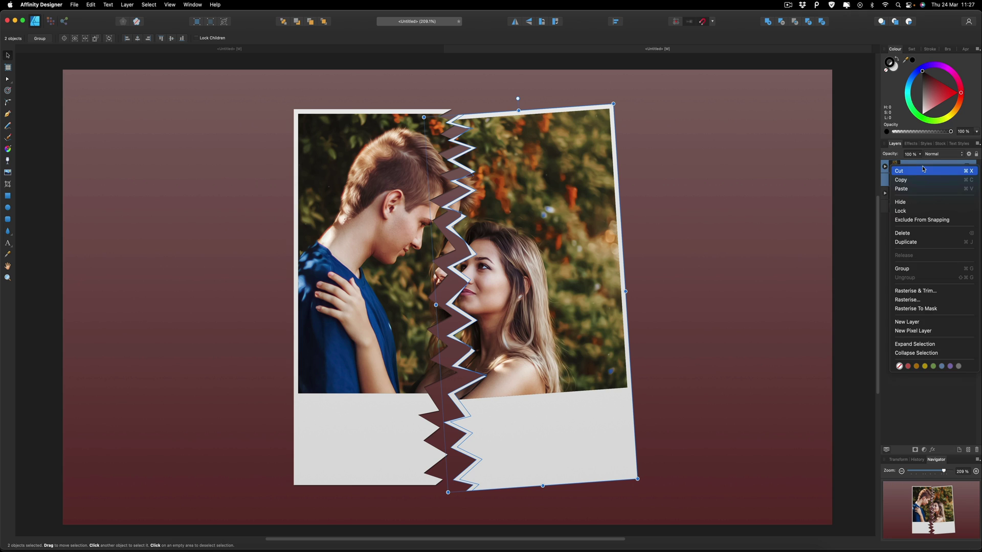
left_click(907, 269)
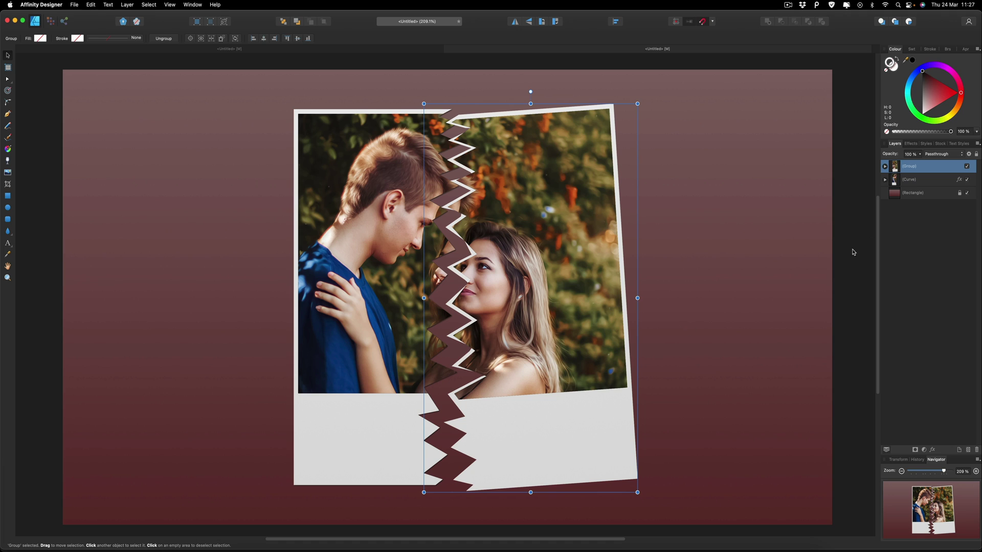
Add an outer shadow with 2 px radius and 2 px offset to the group.
left_click(932, 450)
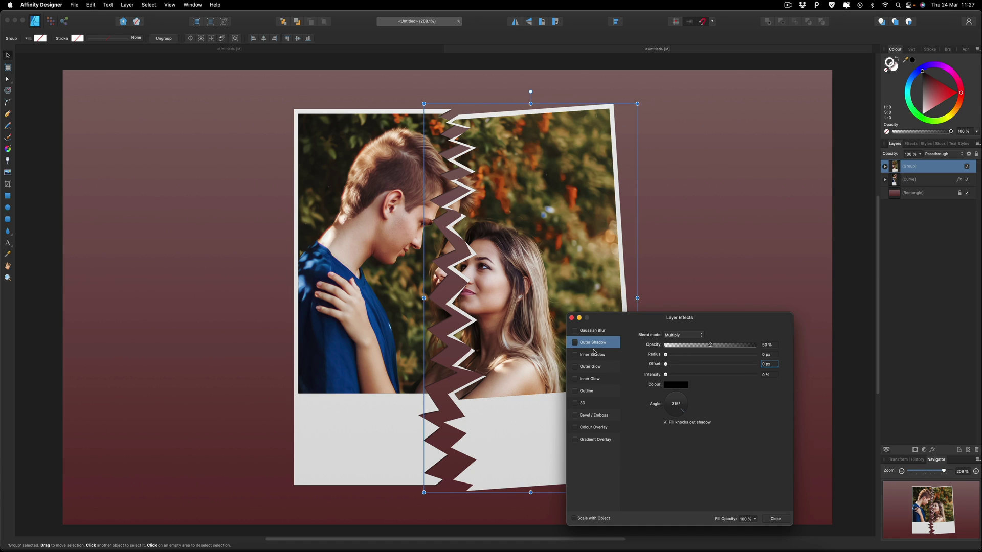
left_click(574, 343)
left_click(767, 354)
type("2")
left_click(761, 365)
type("2")
key("Return")
left_click(780, 519)
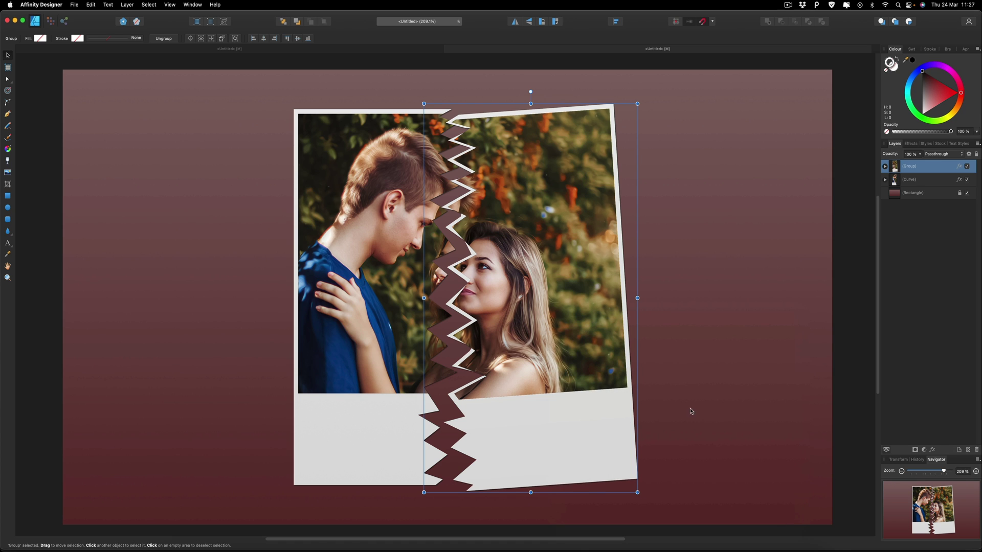
Move the right-half group left and stack it beneath the left photo half.
left_click_drag(536, 215, 519, 220)
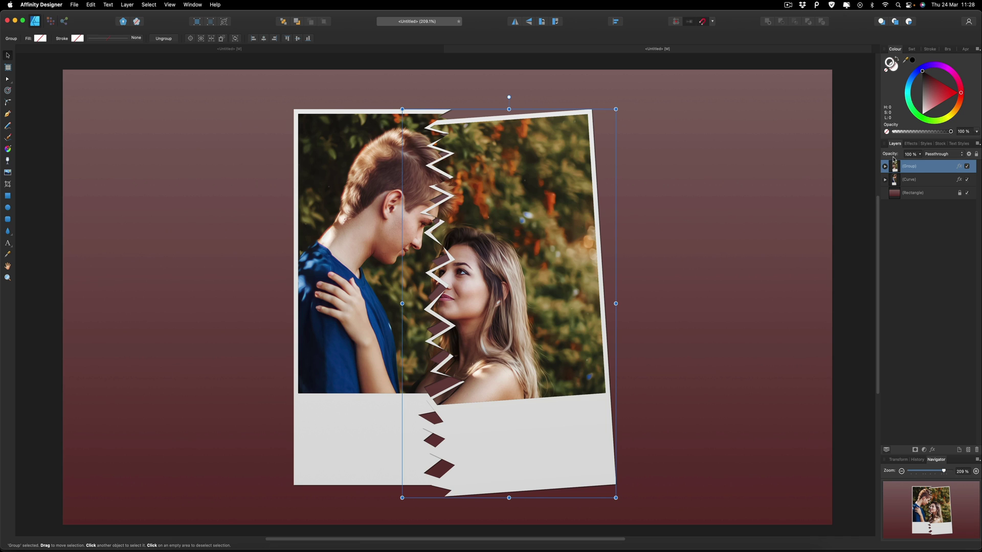
left_click_drag(895, 167, 893, 173)
left_click_drag(890, 183, 889, 184)
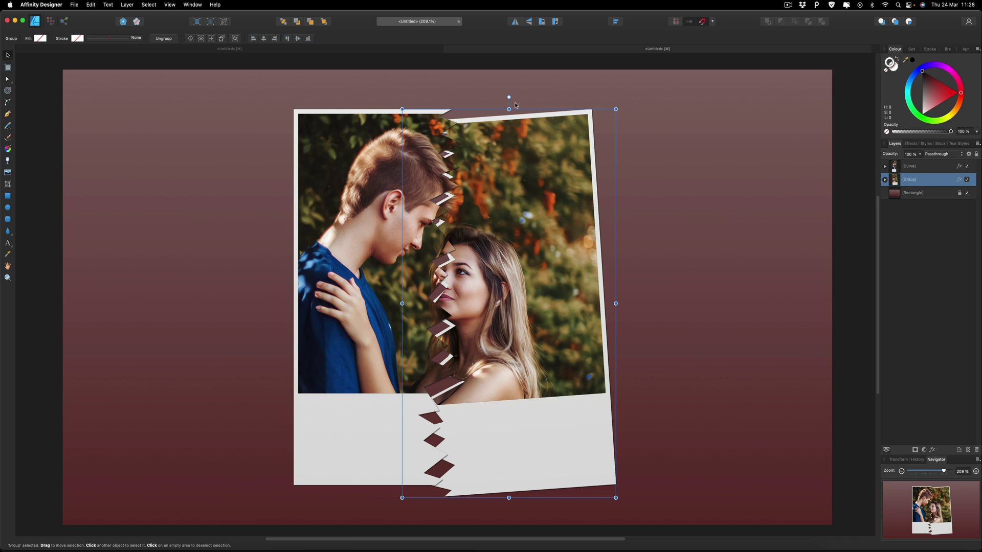
Adjust the group's tilt and position so a narrow zigzag gap remains beside the left half.
mouse_move(543, 296)
left_mouse_down()
mouse_move(567, 290)
mouse_move(540, 301)
left_mouse_up()
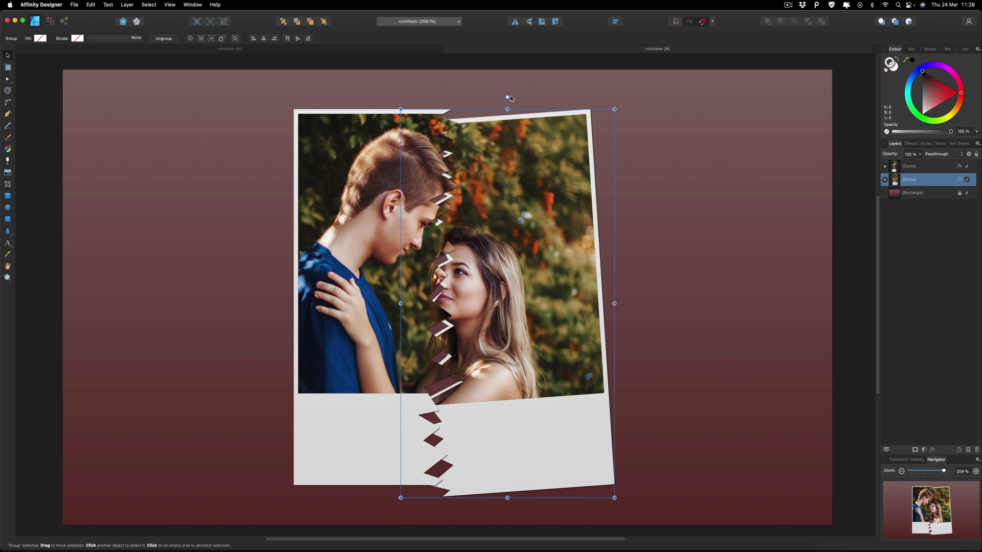
left_click_drag(506, 97, 530, 99)
left_click_drag(525, 203, 526, 200)
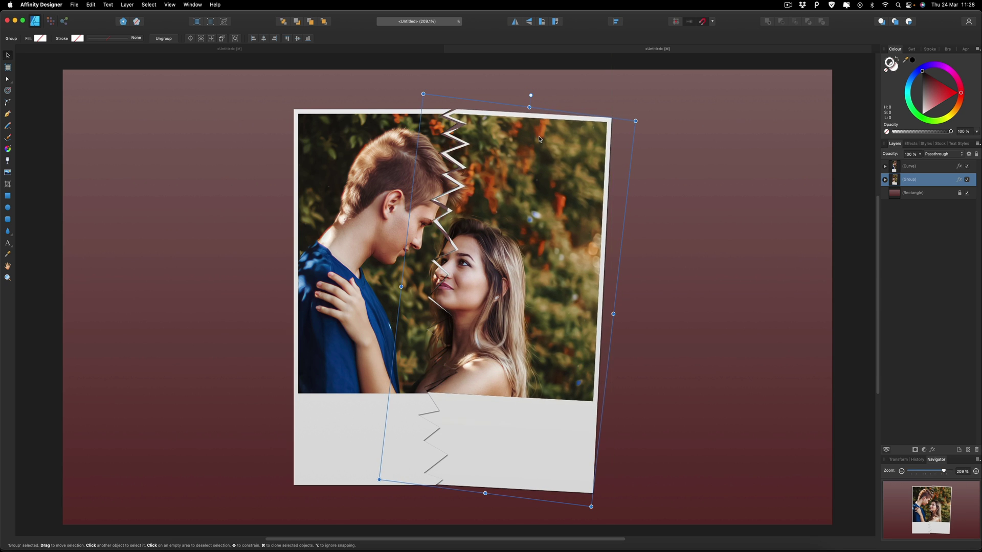
left_click_drag(531, 95, 508, 96)
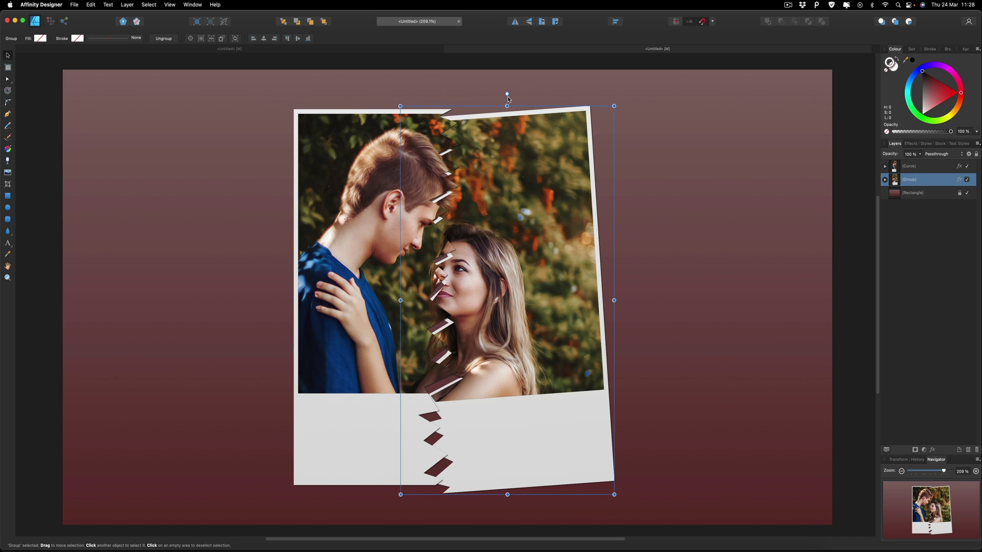
left_click_drag(505, 192, 502, 193)
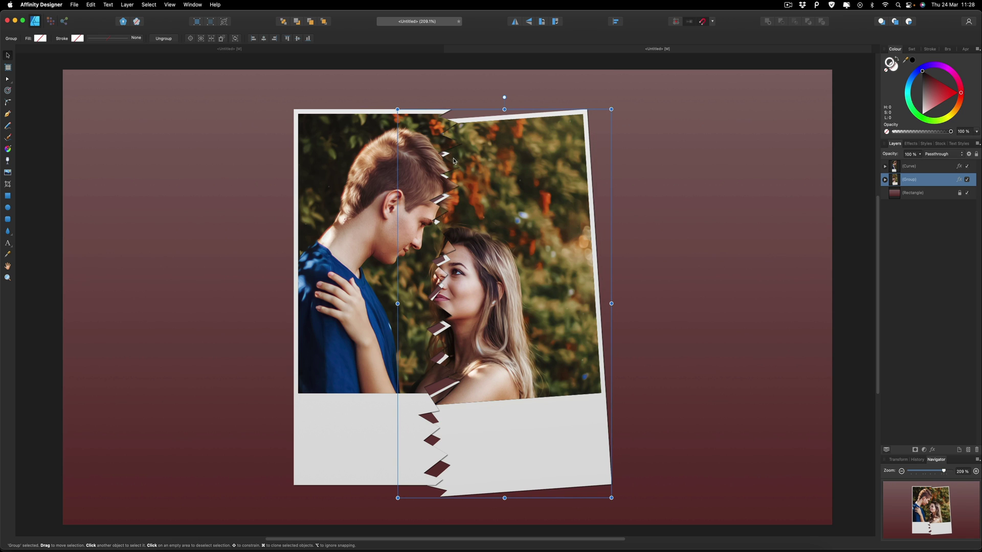